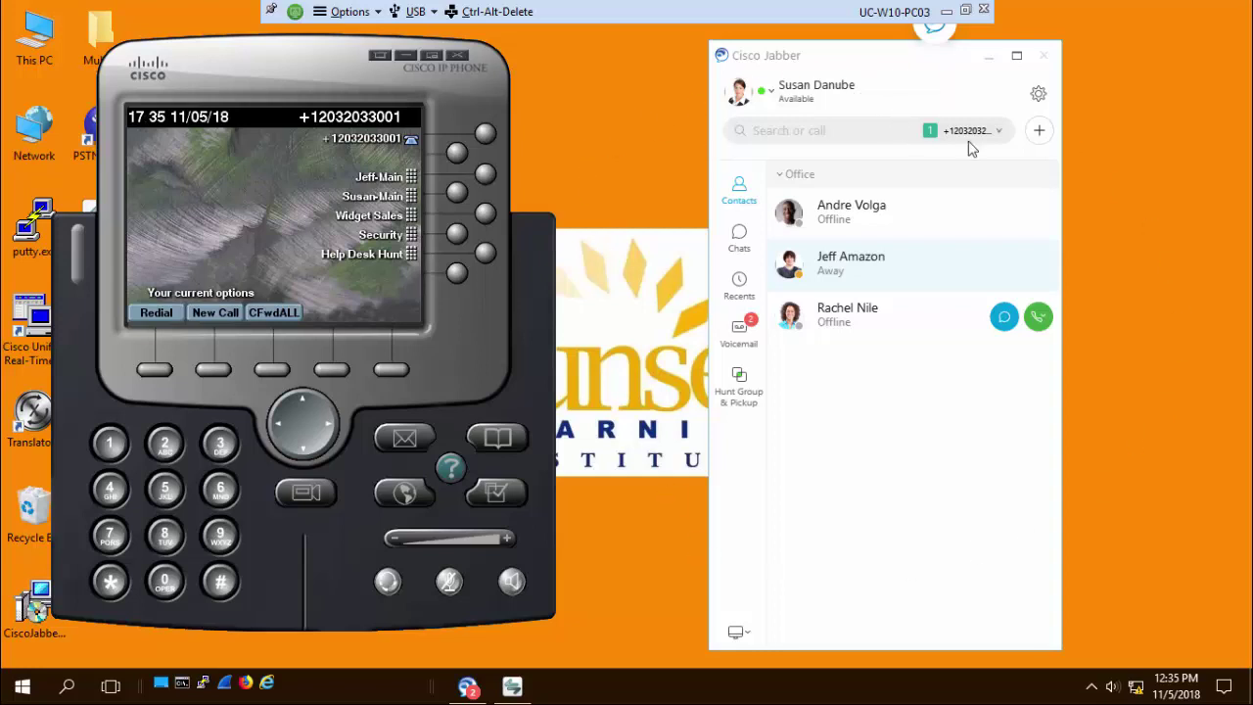
# Switch the outgoing calling line to line 4 and back to line 1
pyautogui.click(999, 134)
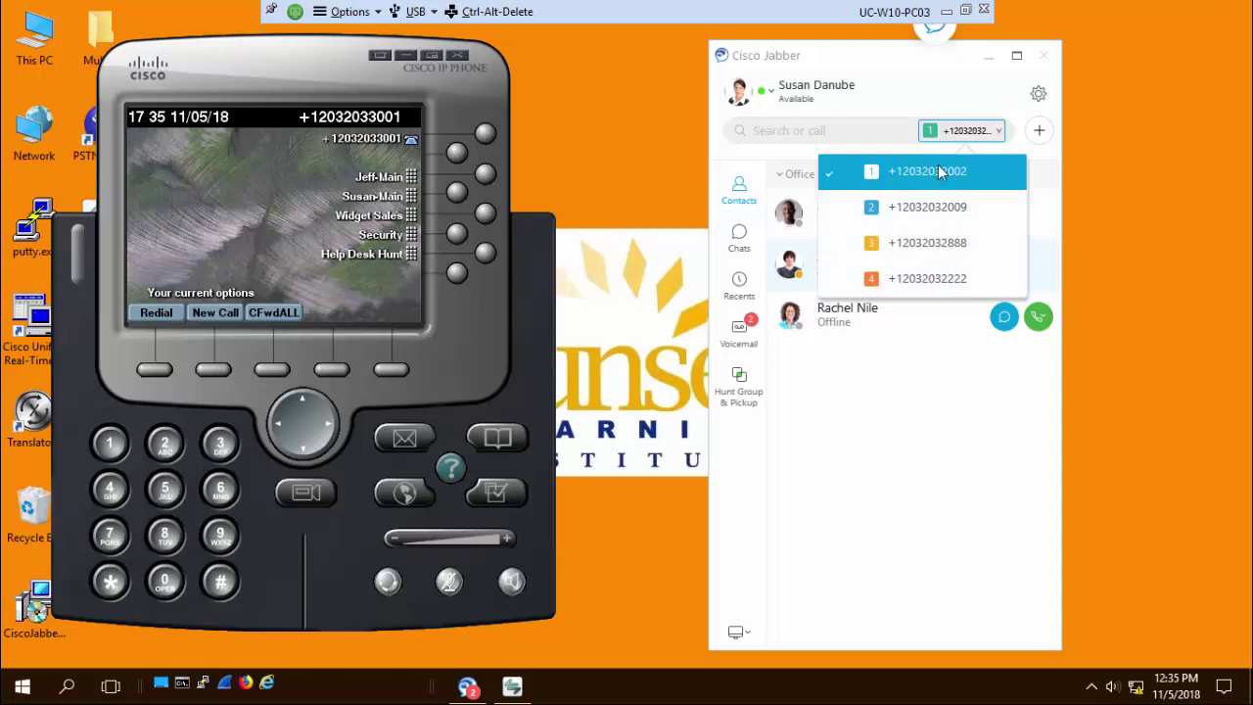
pyautogui.click(933, 281)
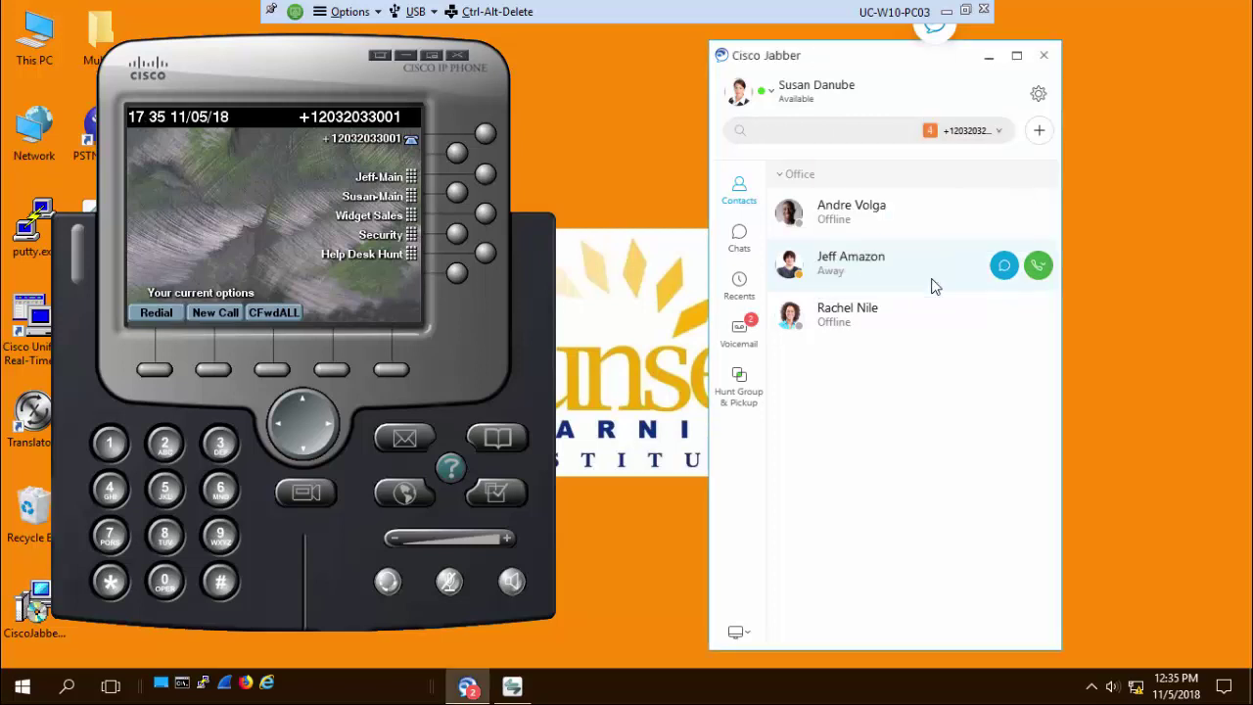
pyautogui.moveTo(933, 283)
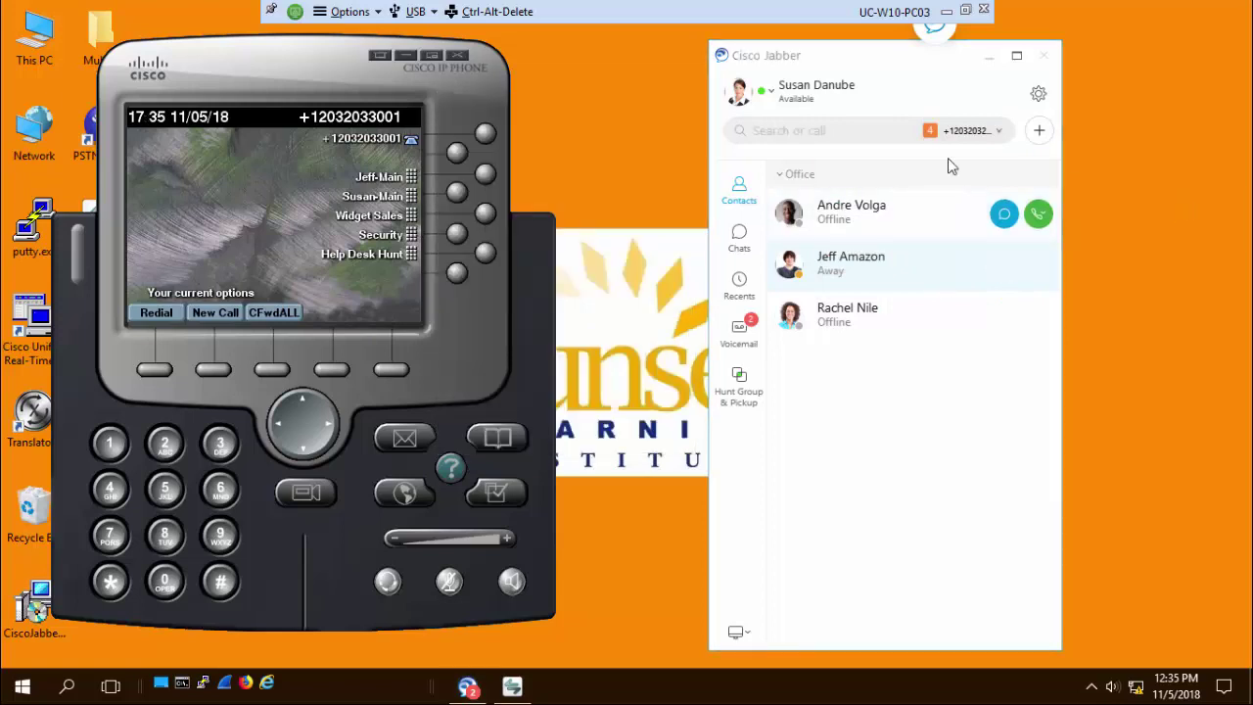
pyautogui.click(998, 136)
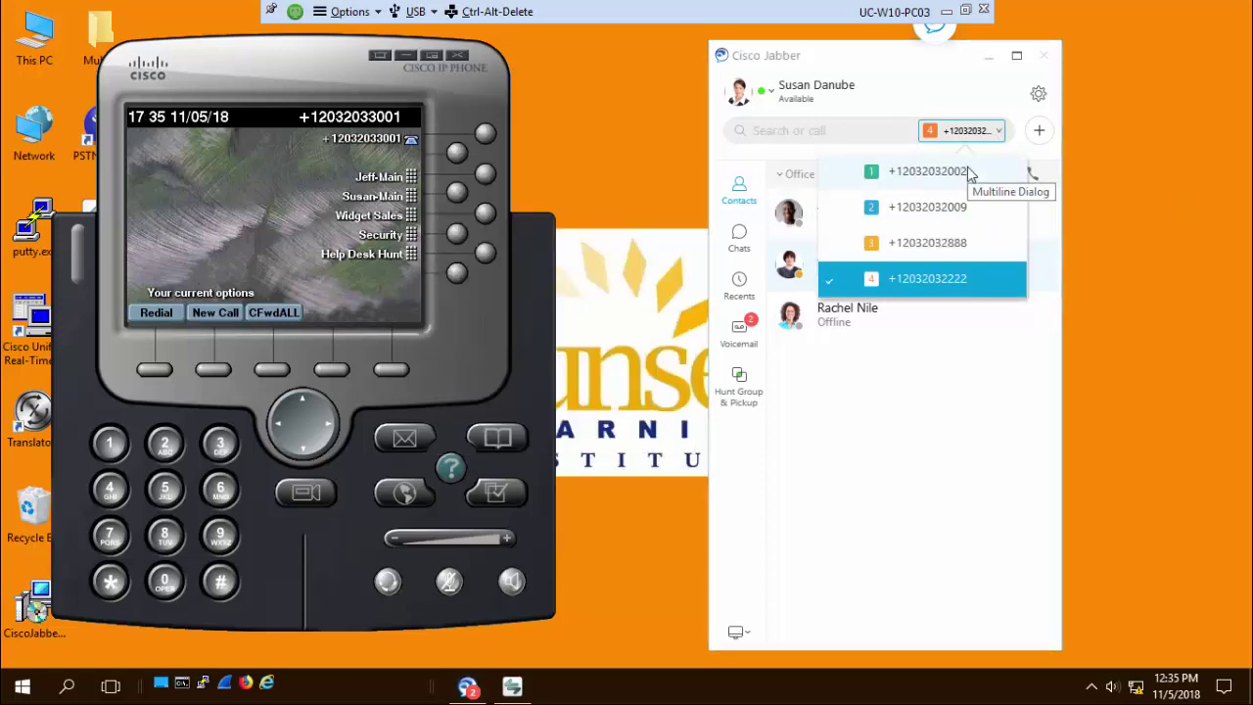
pyautogui.click(968, 169)
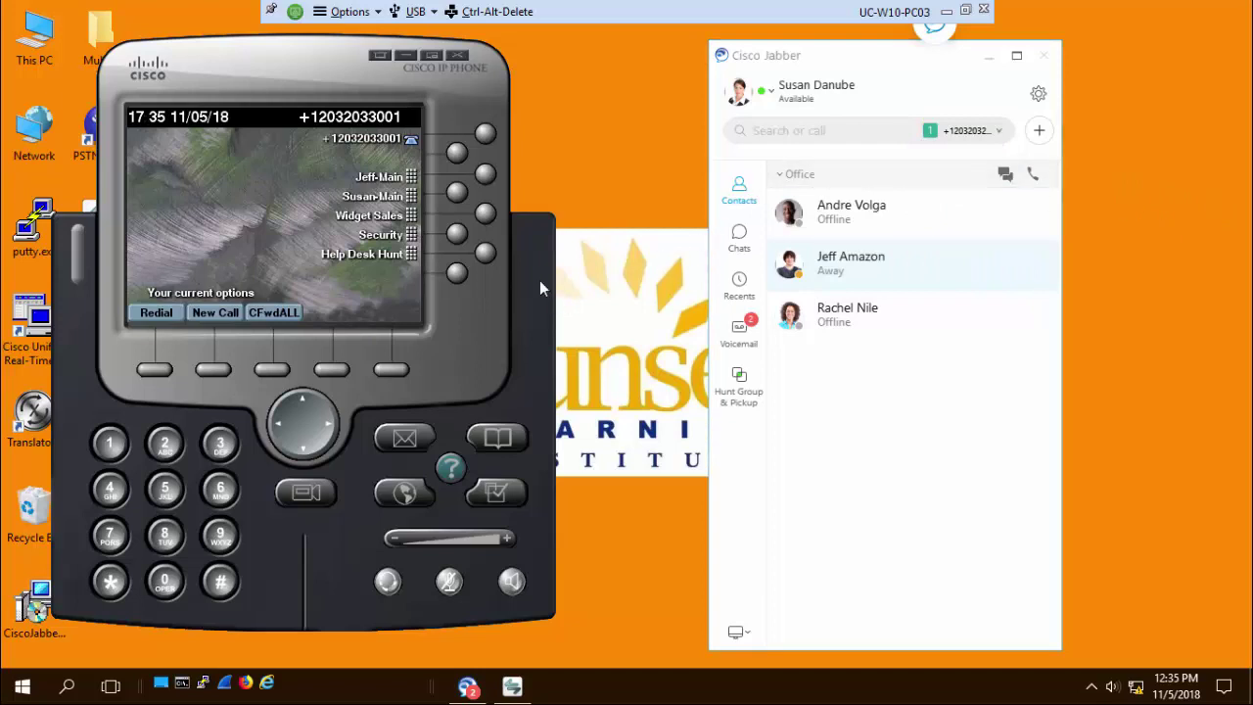
# Ring the Security line from the IP phone, answering and ending the incoming call in Jabber
pyautogui.click(457, 235)
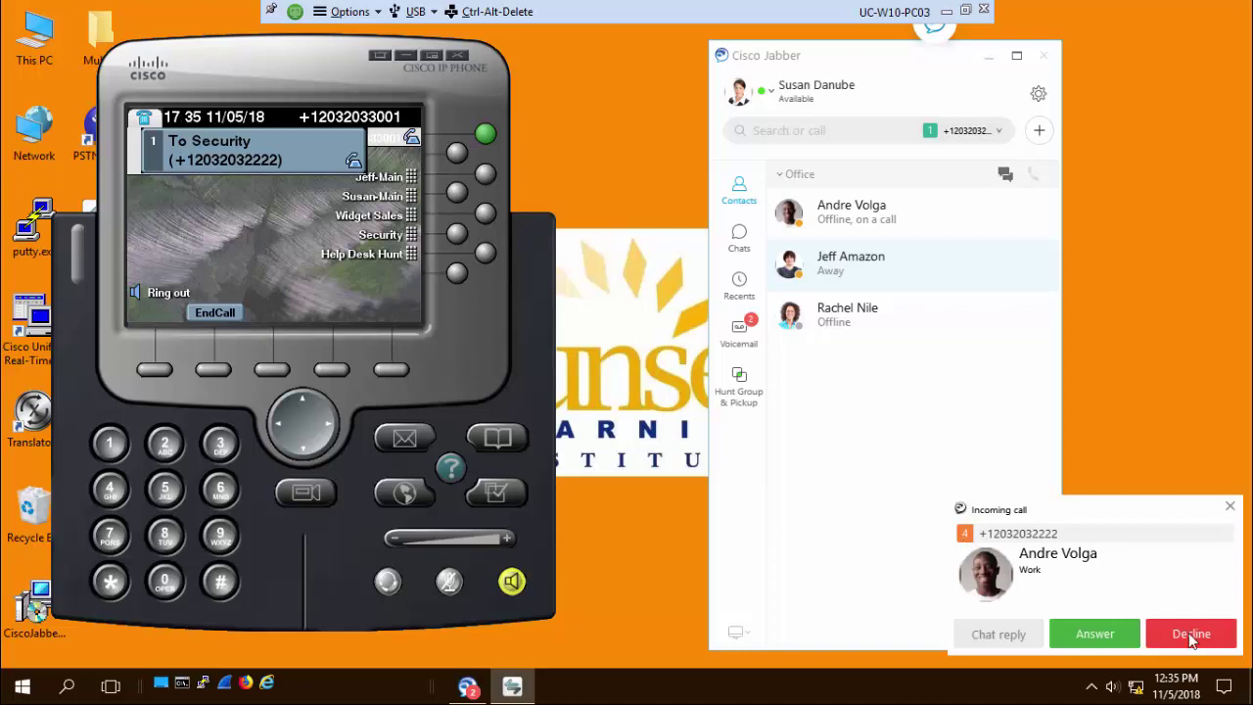
pyautogui.click(1094, 635)
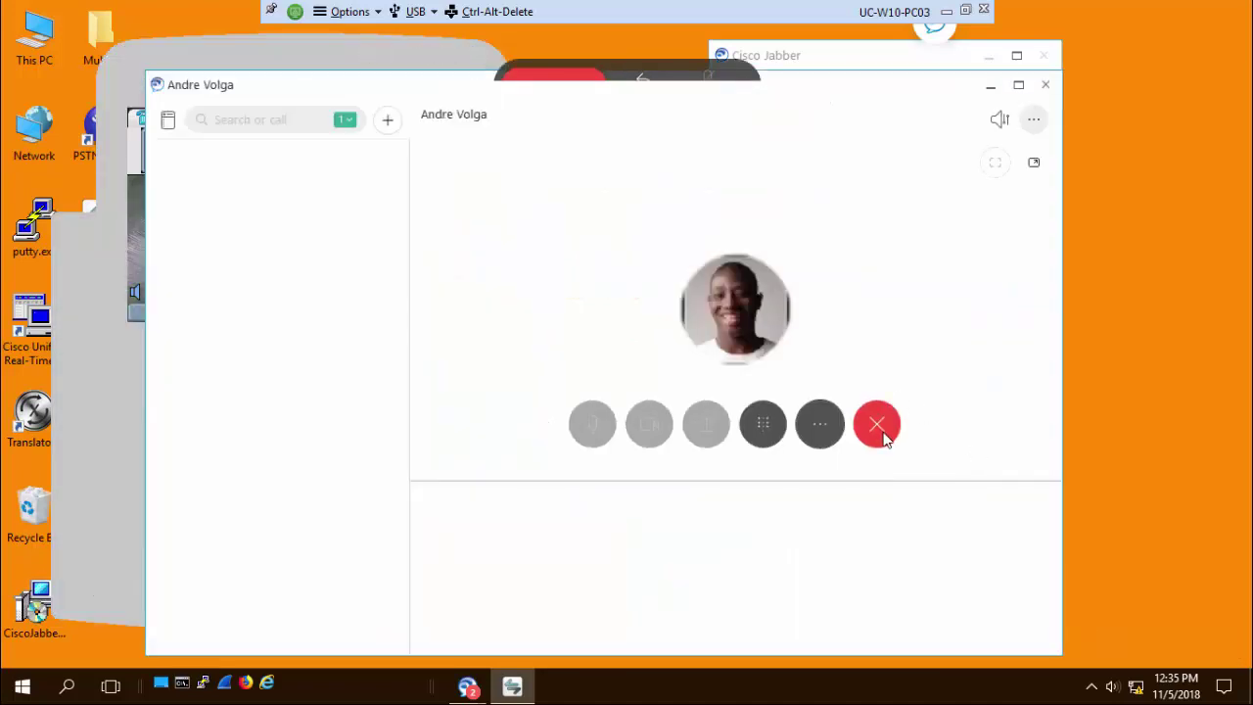
pyautogui.click(877, 427)
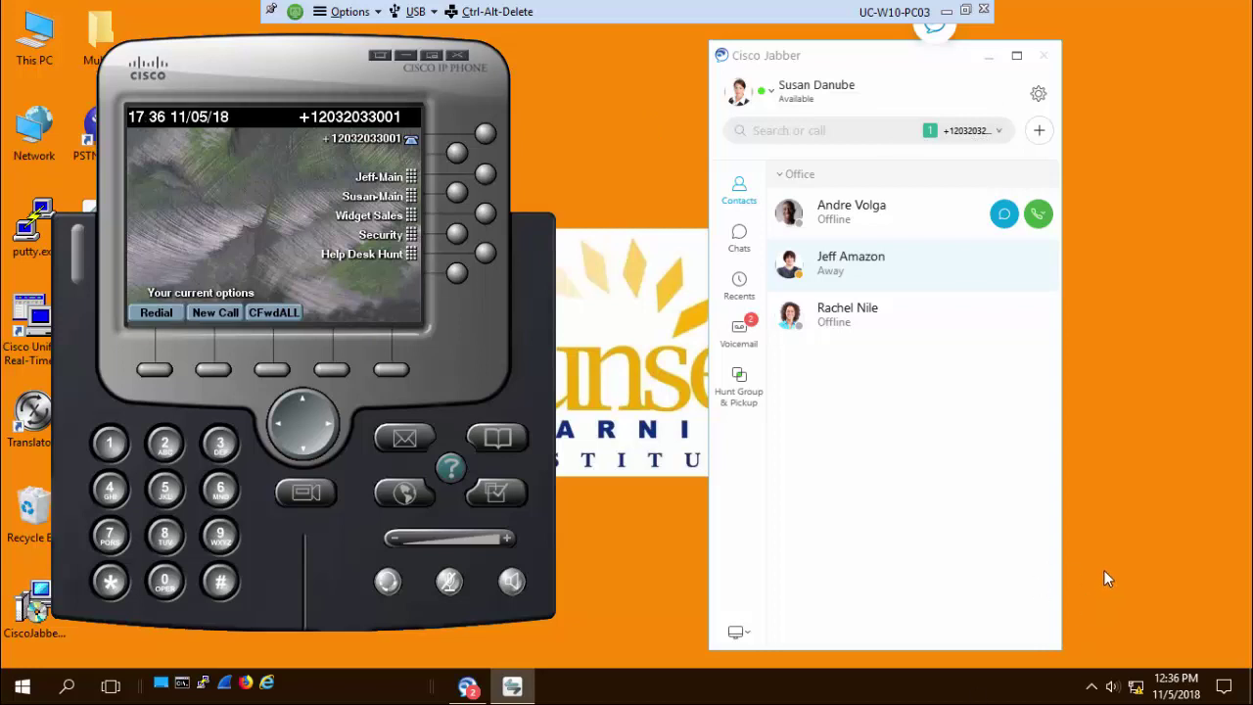
# Show the recent calls and filter the history to line 1
pyautogui.click(739, 284)
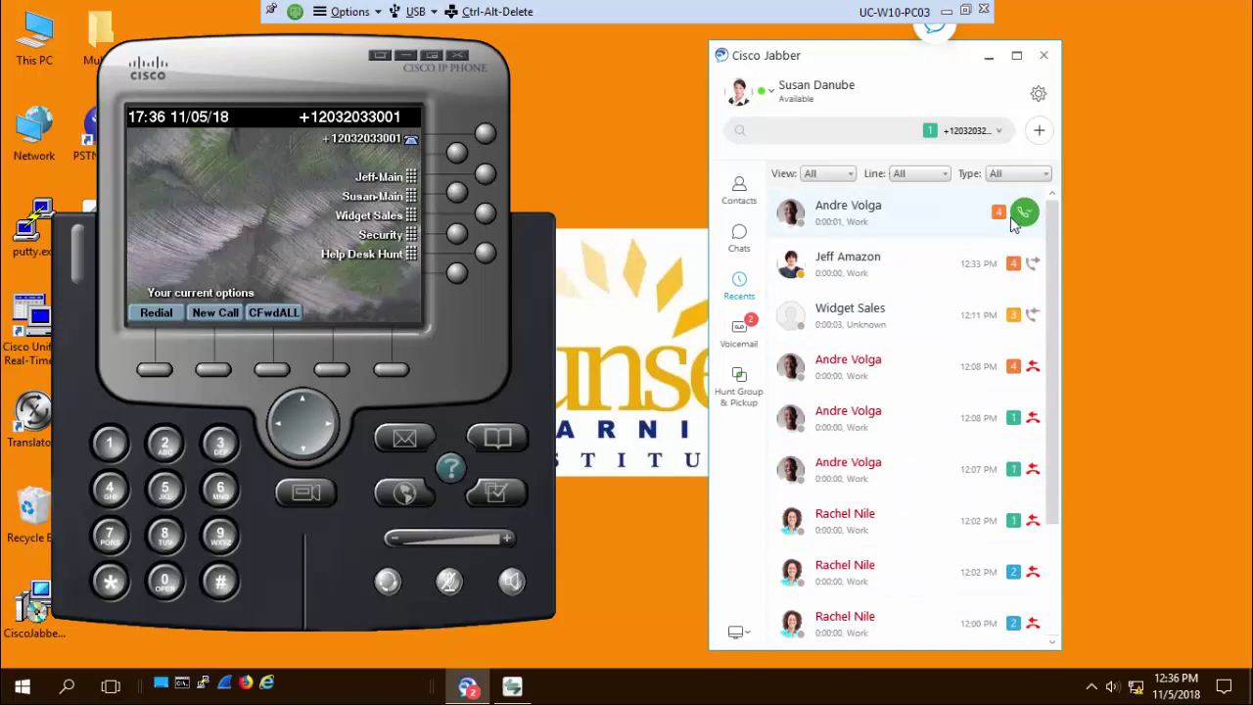
pyautogui.moveTo(1015, 223)
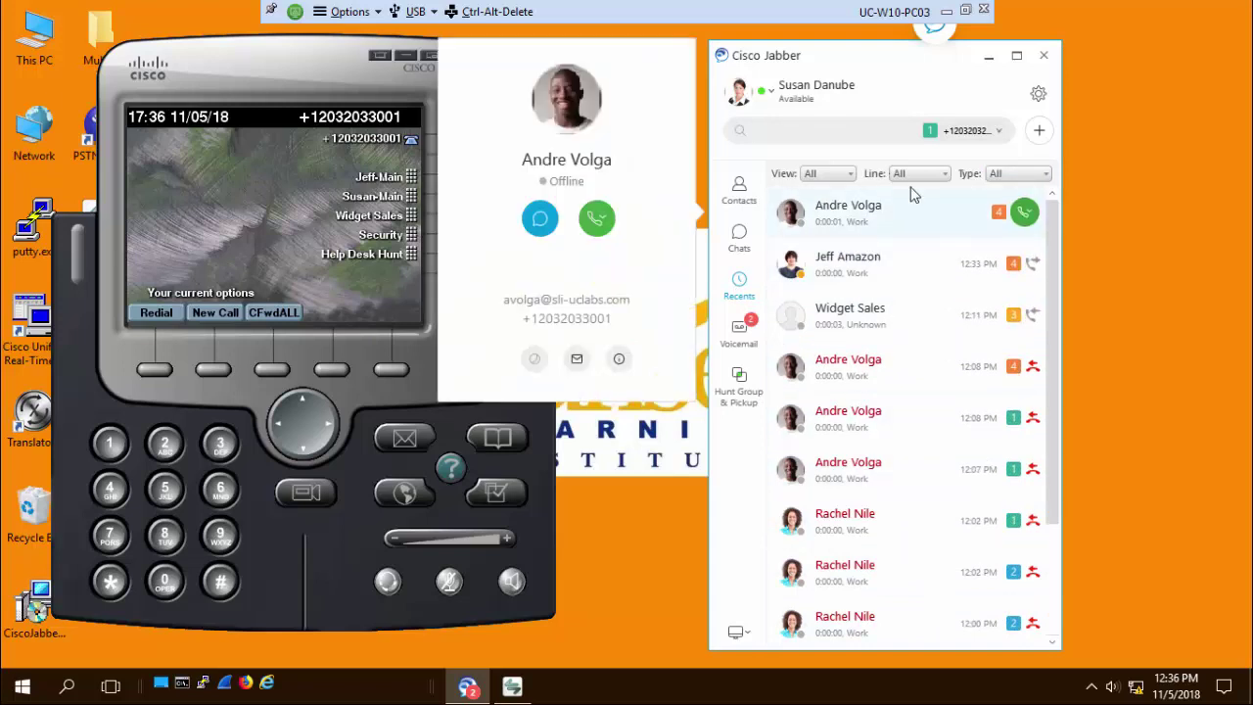
pyautogui.click(943, 176)
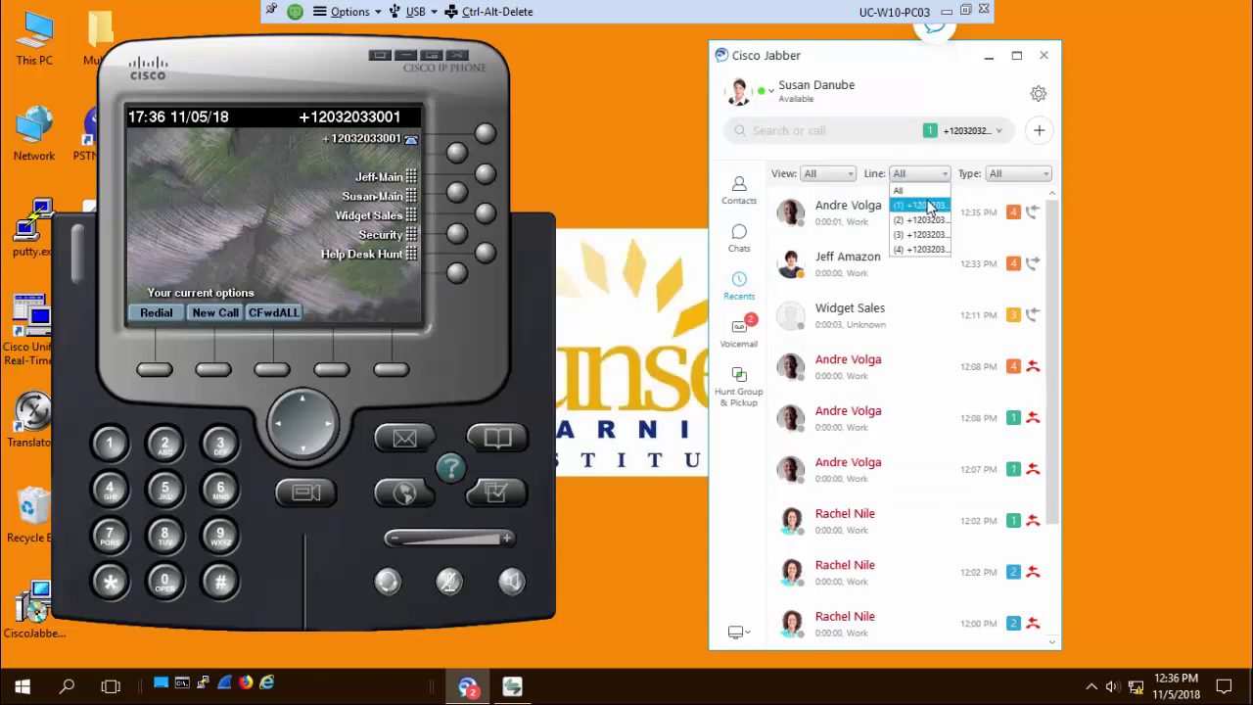
pyautogui.click(928, 206)
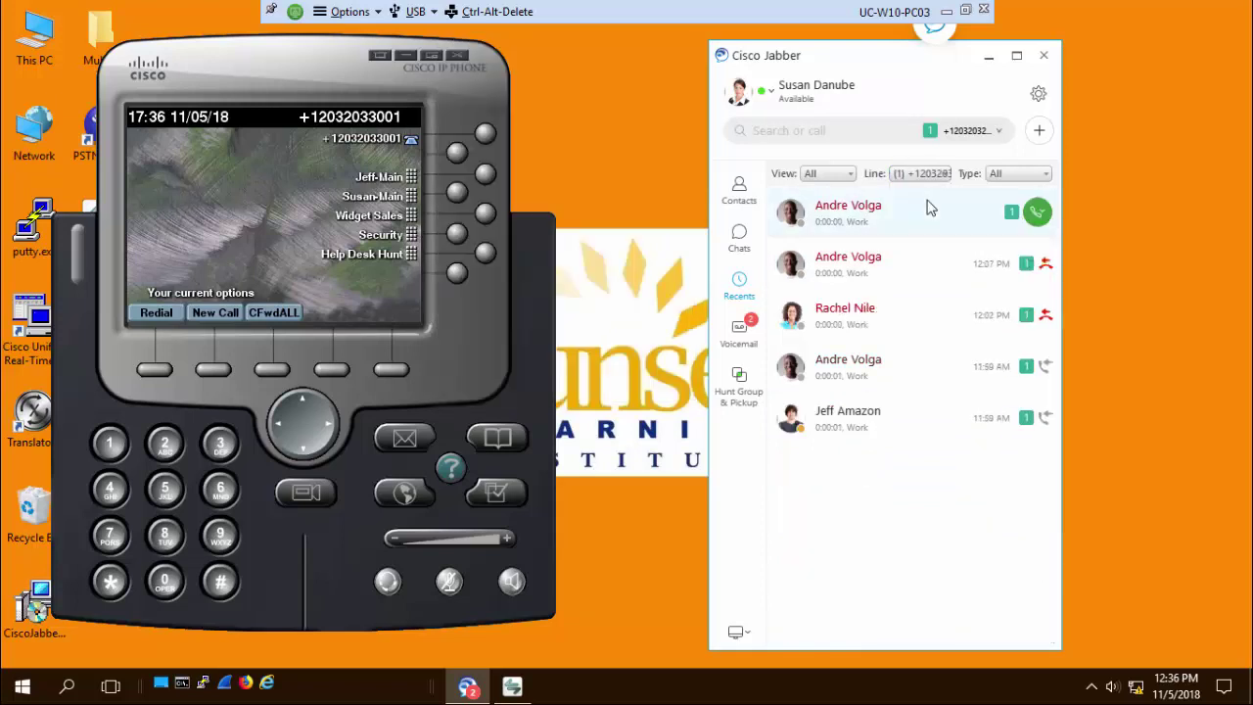
# Filter the recent calls to those on line 4
pyautogui.click(935, 176)
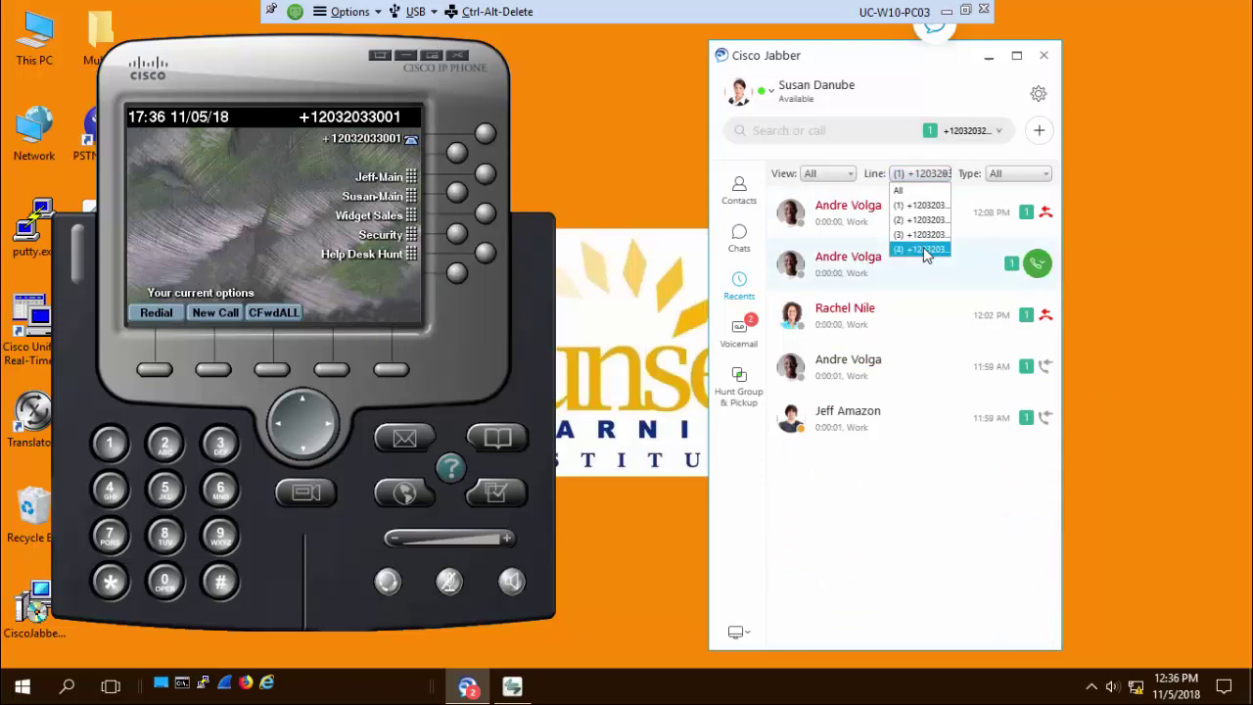
pyautogui.click(925, 250)
pyautogui.click(1179, 233)
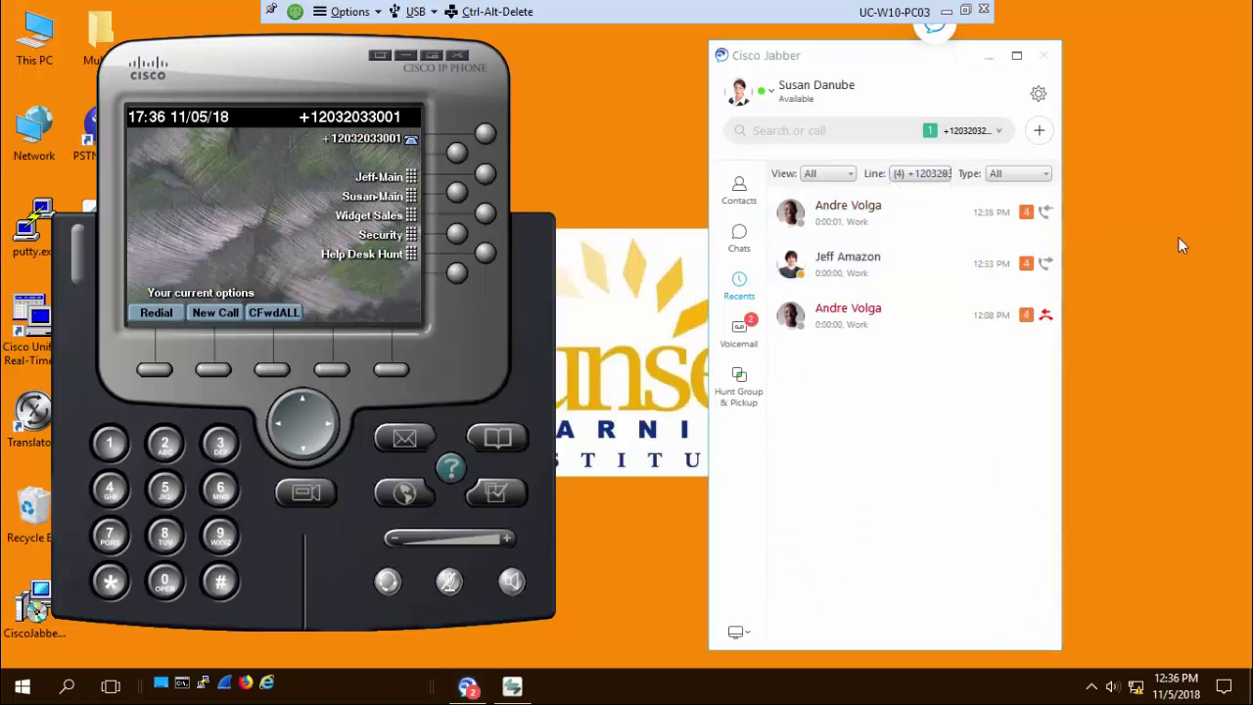
# Reset the recent calls line filter to All and show the voicemail messages
pyautogui.click(908, 173)
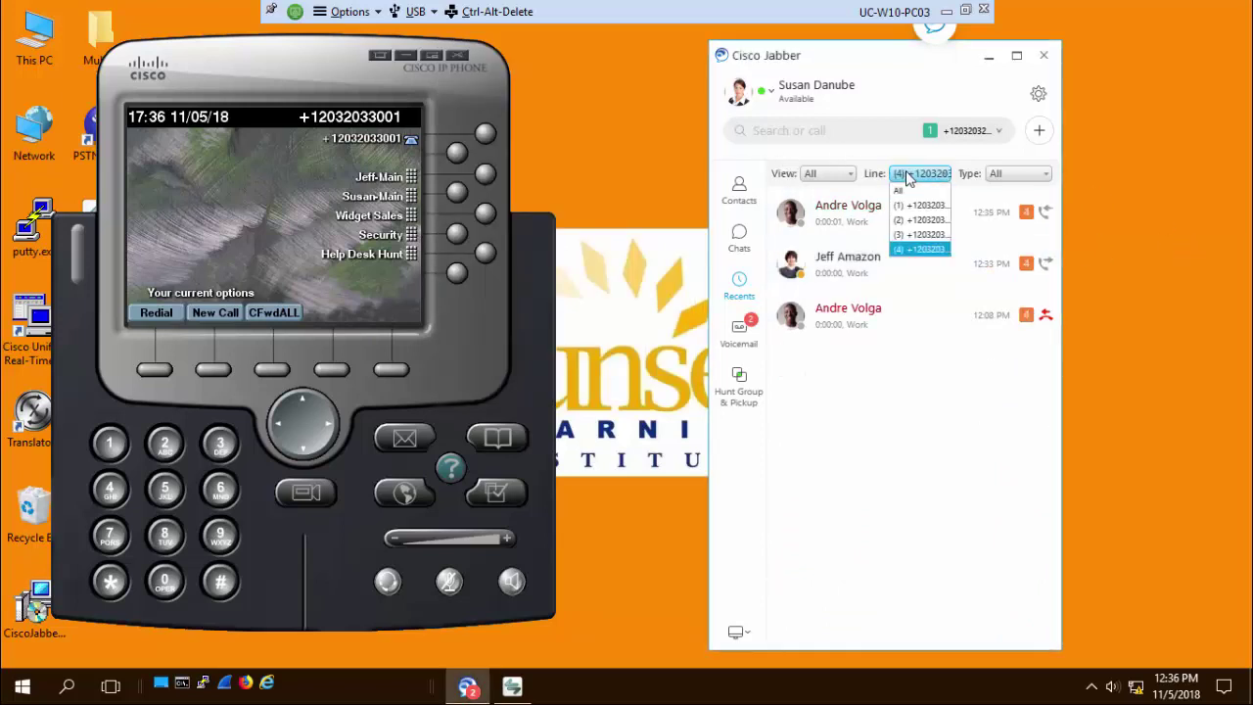
pyautogui.click(908, 191)
pyautogui.click(1148, 232)
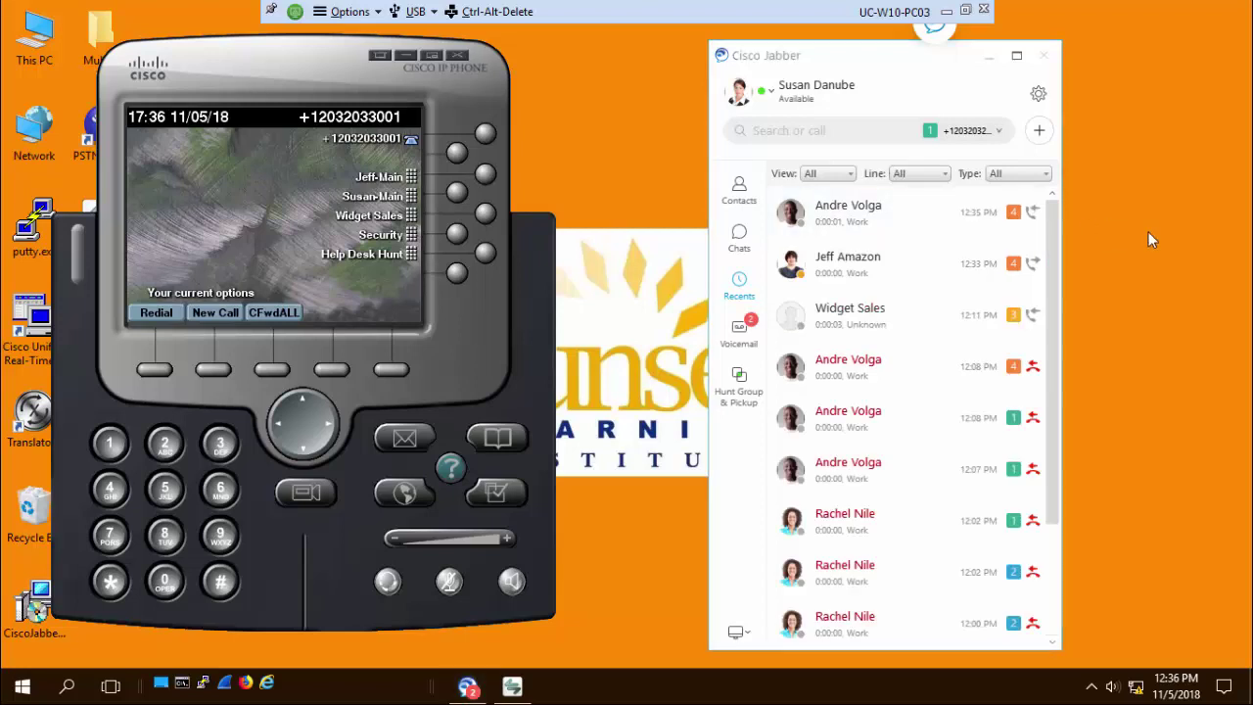
pyautogui.click(740, 331)
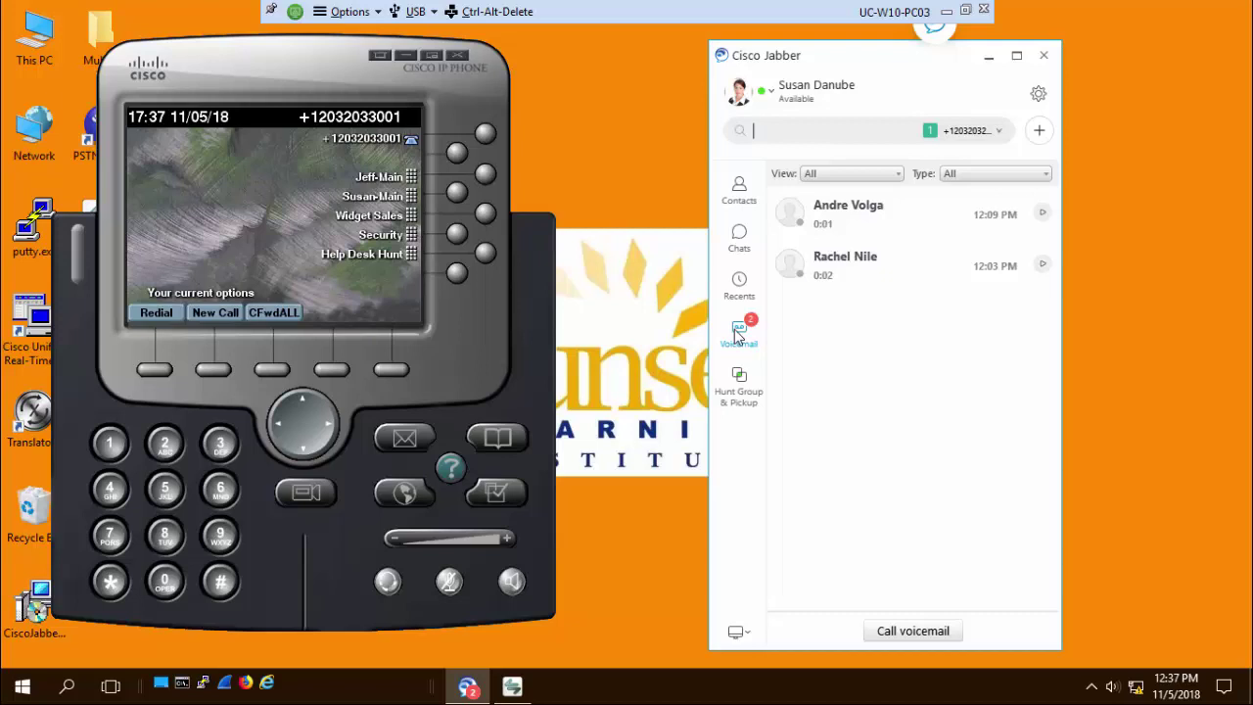
pyautogui.click(666, 142)
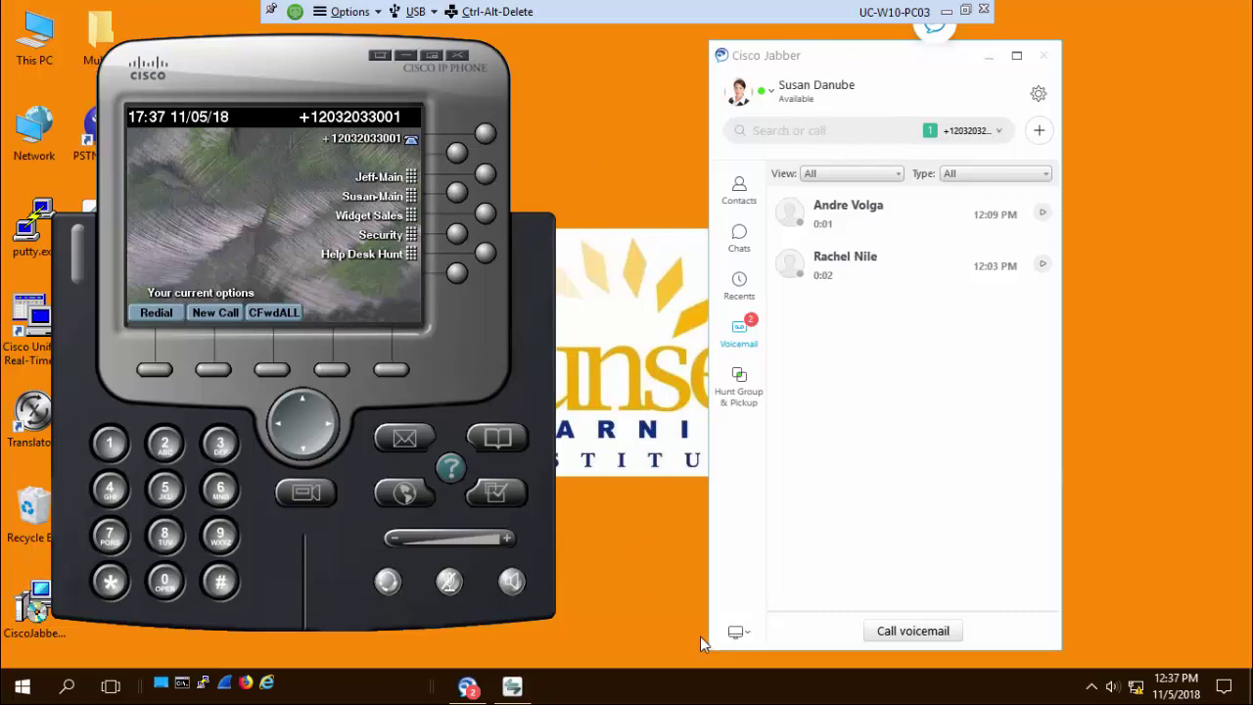
# Turn Single Number Reach off and back on in the phone control options
pyautogui.click(738, 633)
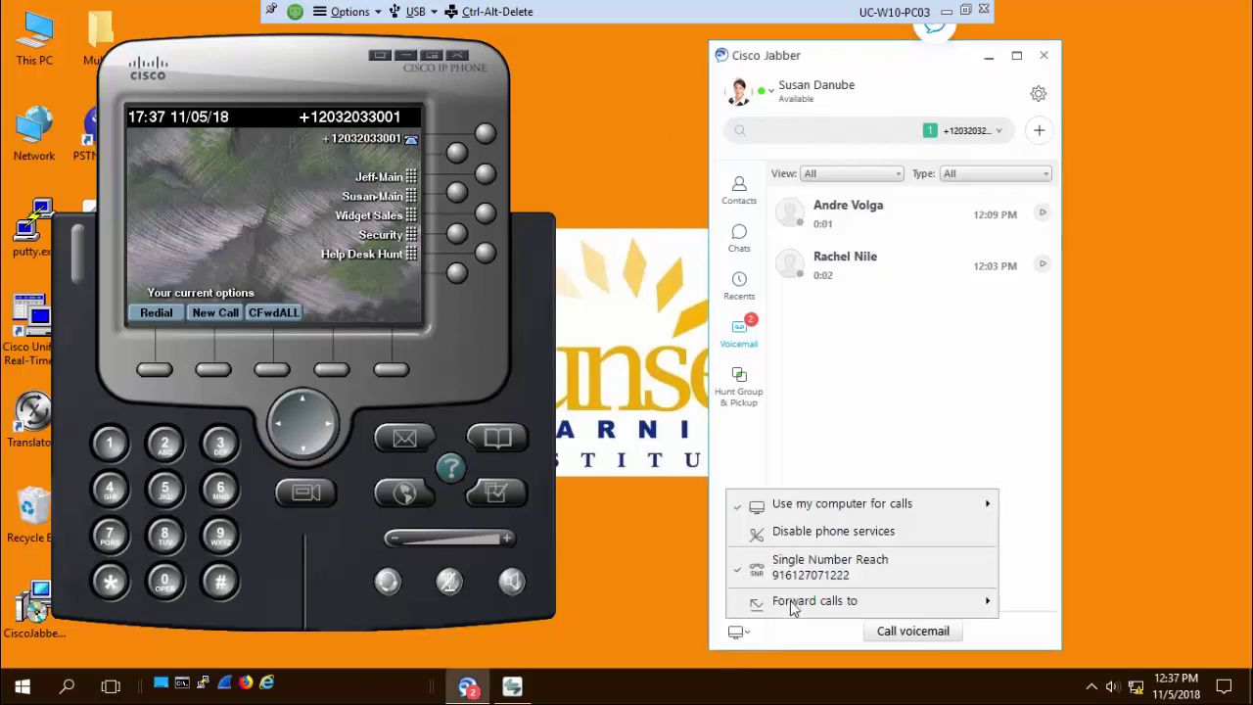
pyautogui.click(807, 568)
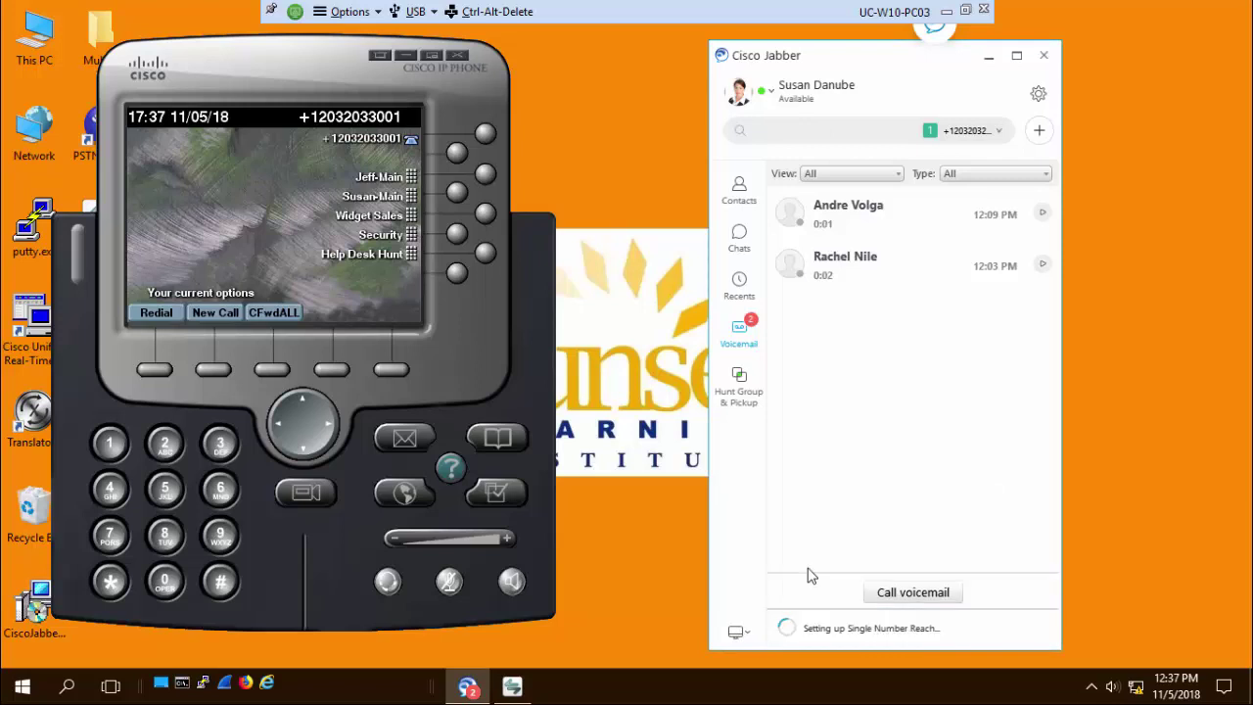
pyautogui.click(736, 633)
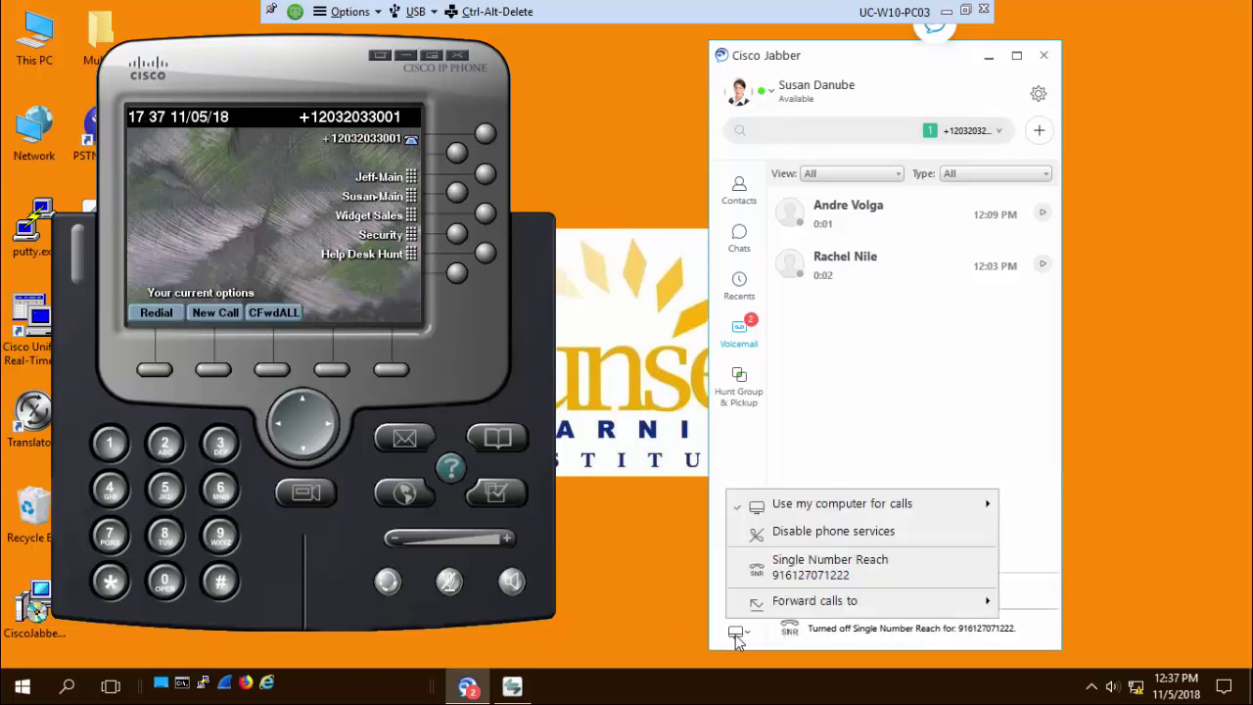
pyautogui.click(781, 565)
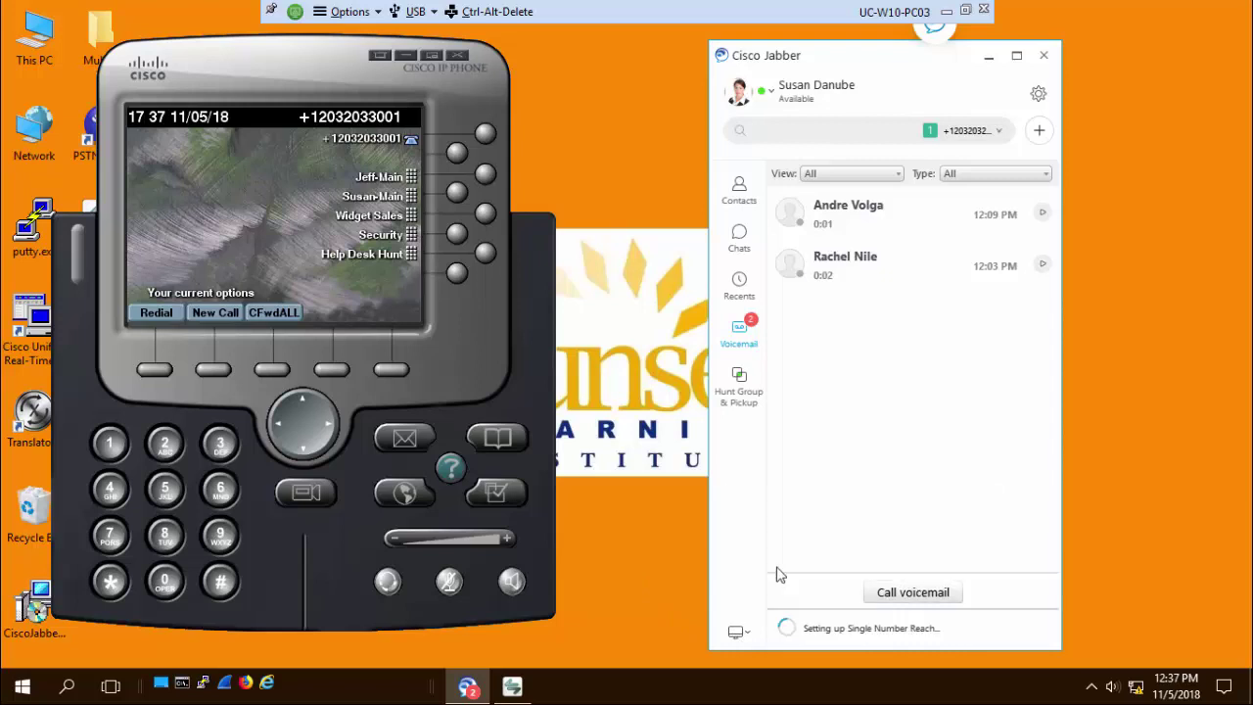
pyautogui.click(629, 577)
# Disable phone services and switch back to using the computer for calls
pyautogui.click(737, 635)
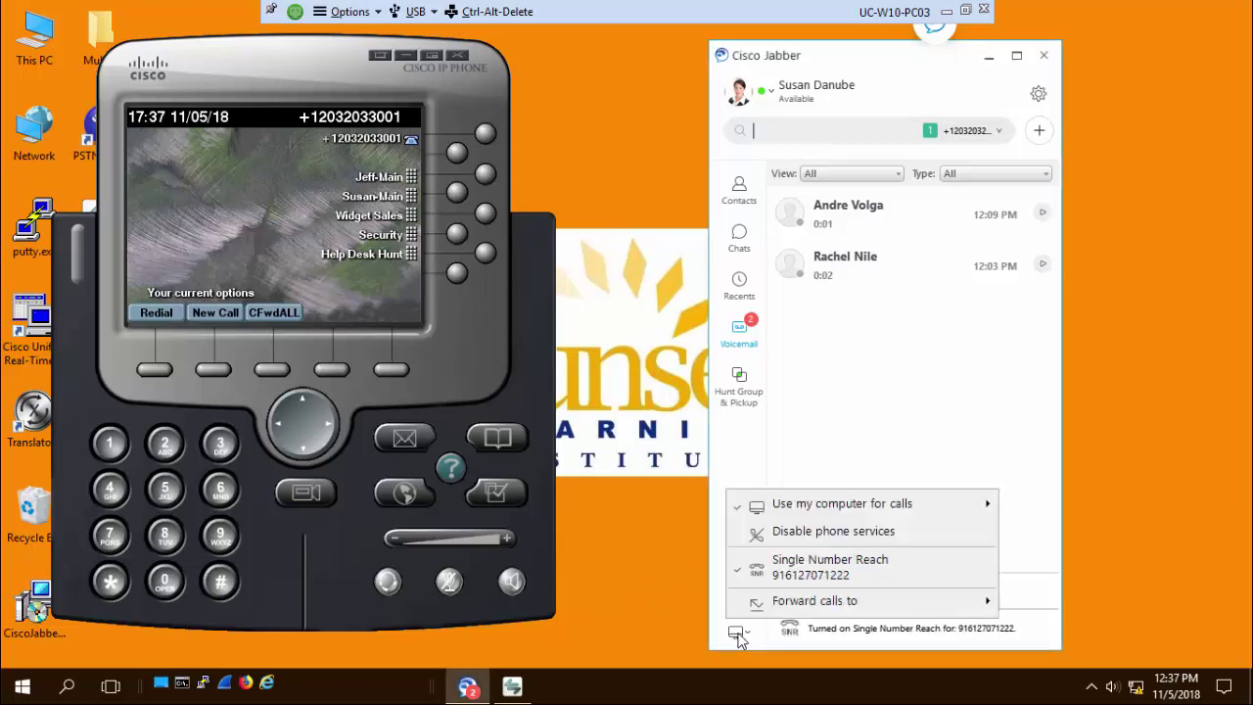
pyautogui.click(807, 534)
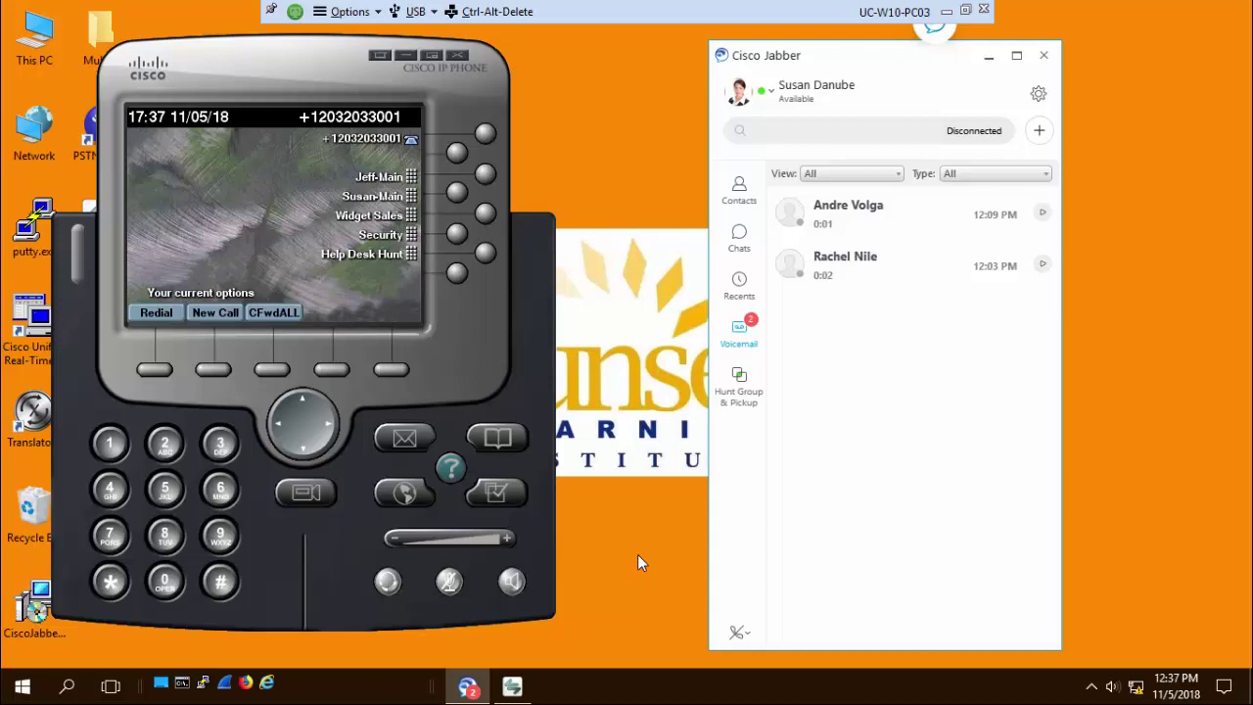
pyautogui.click(737, 635)
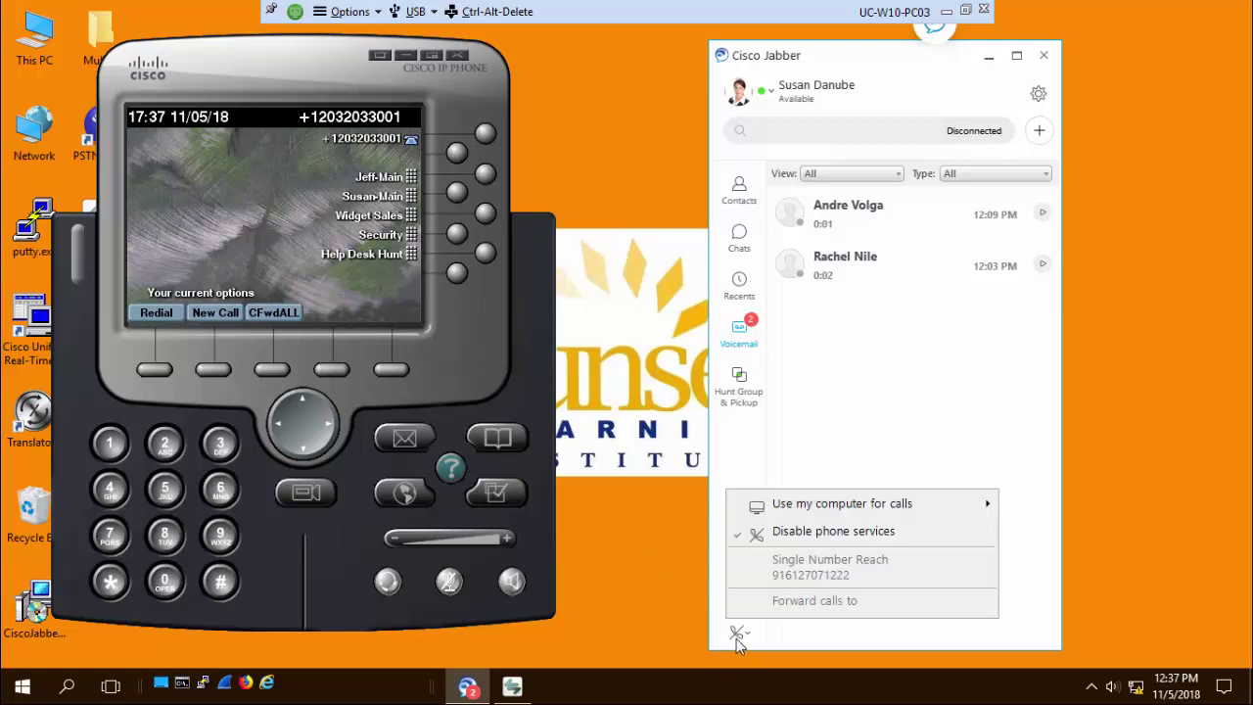
pyautogui.moveTo(811, 501)
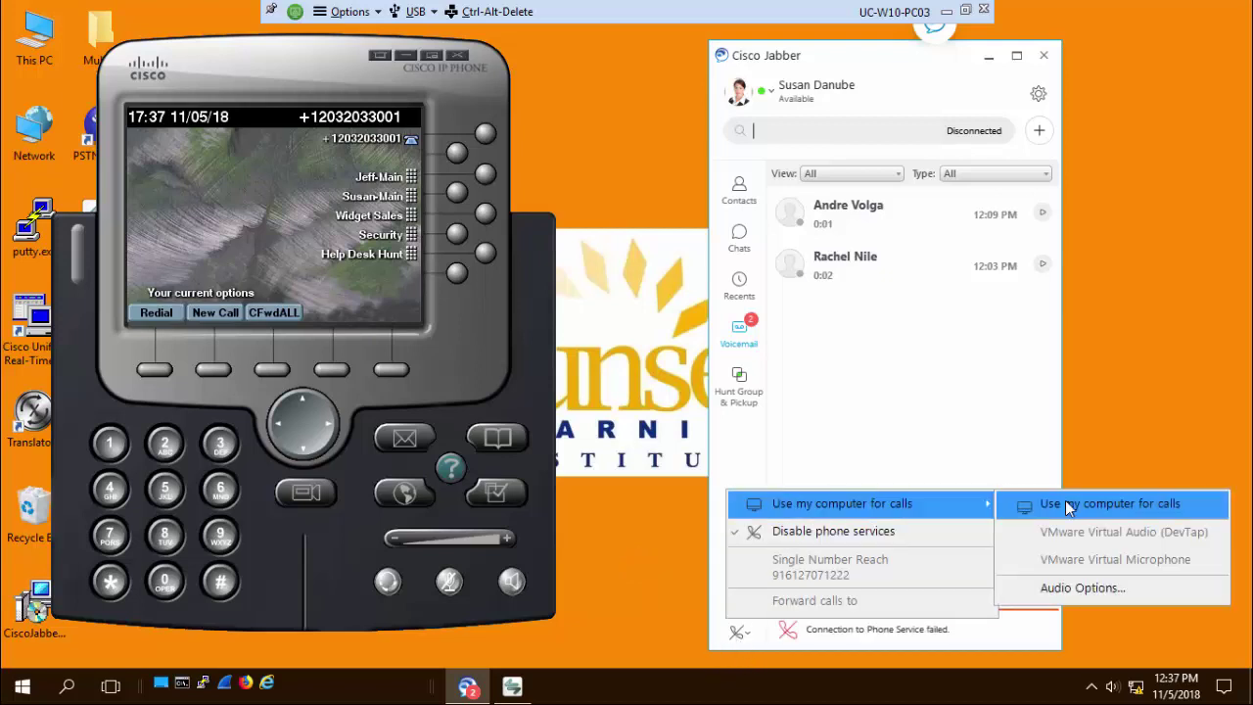
pyautogui.click(1067, 503)
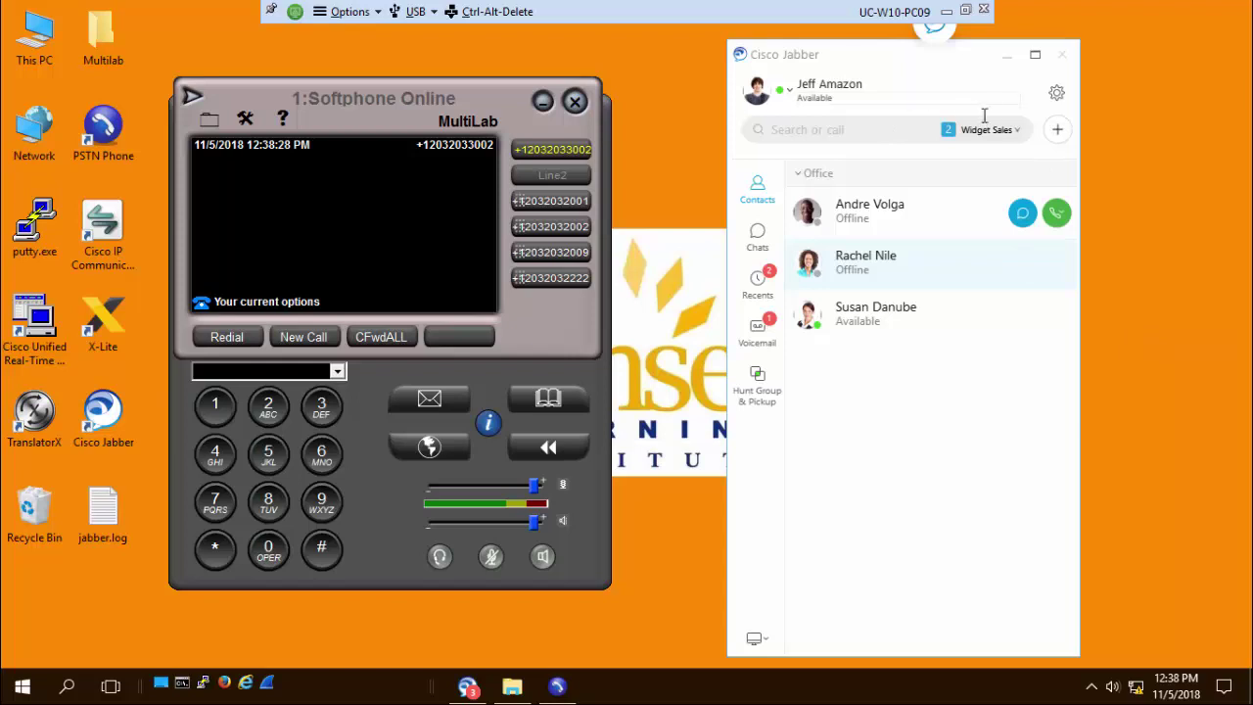
# On the UC-W10-PC09 desktop, set the outgoing calling line to line 1 and change it to line 3
pyautogui.click(1015, 132)
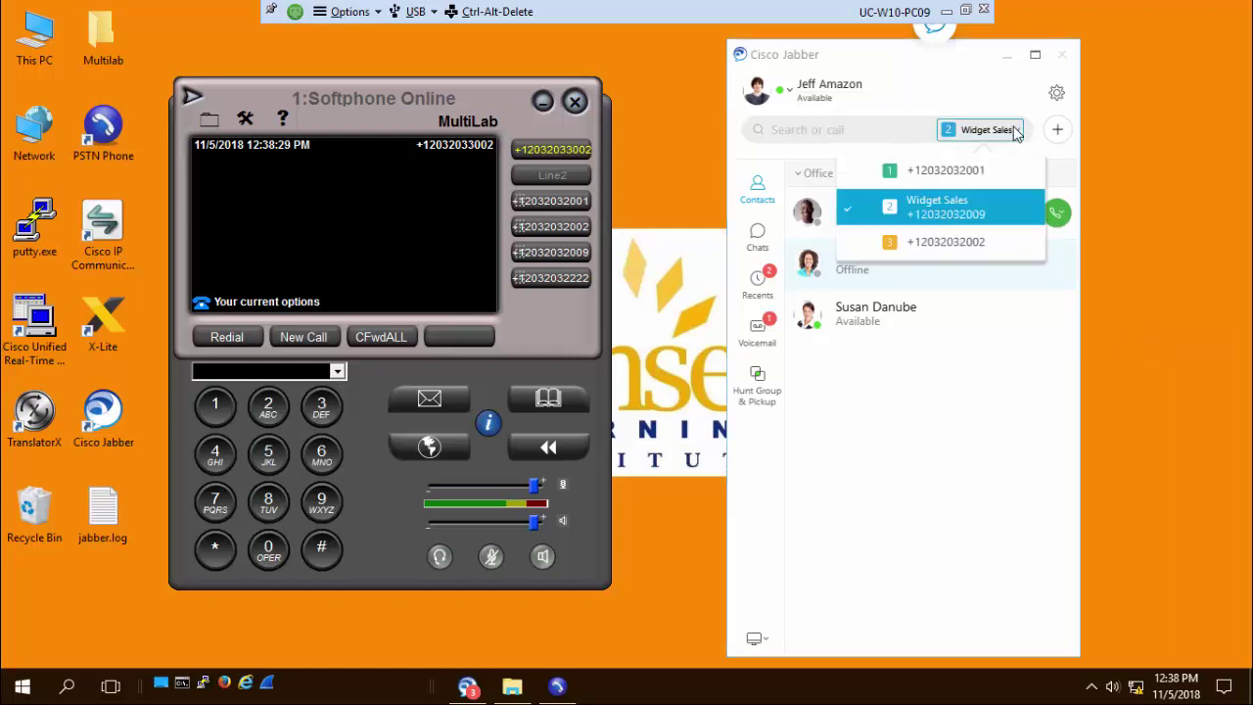
pyautogui.click(982, 172)
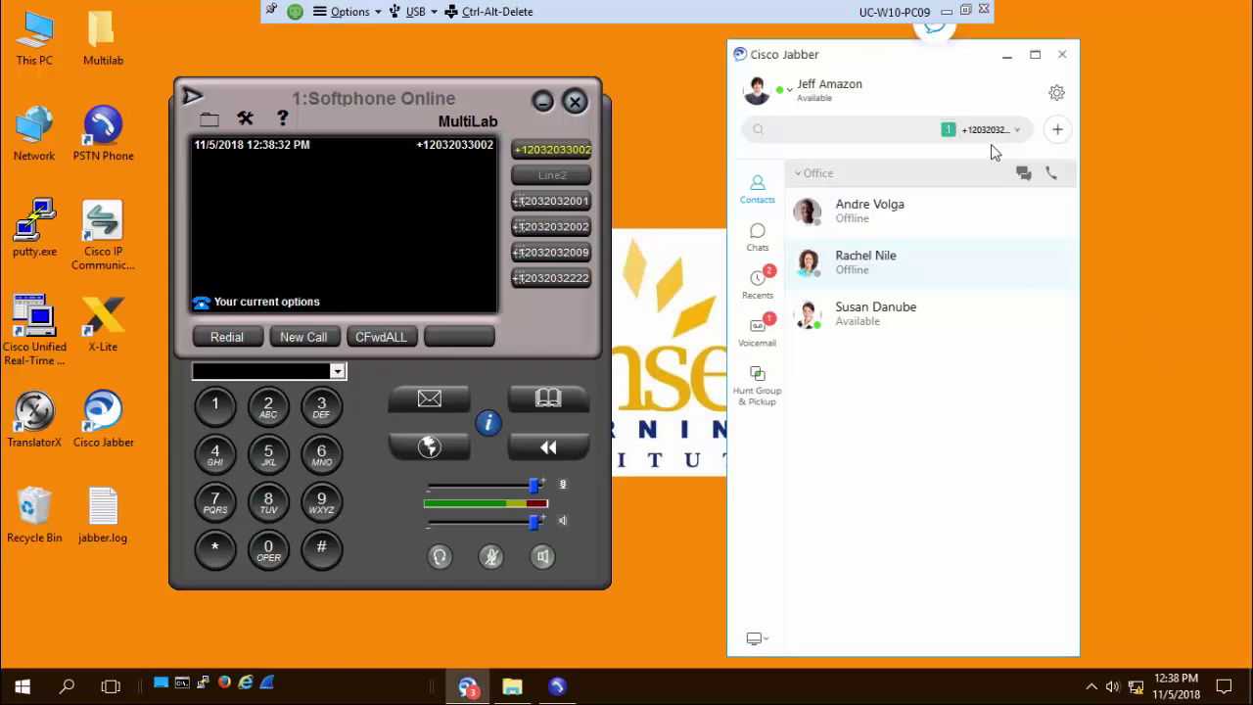
pyautogui.click(1014, 130)
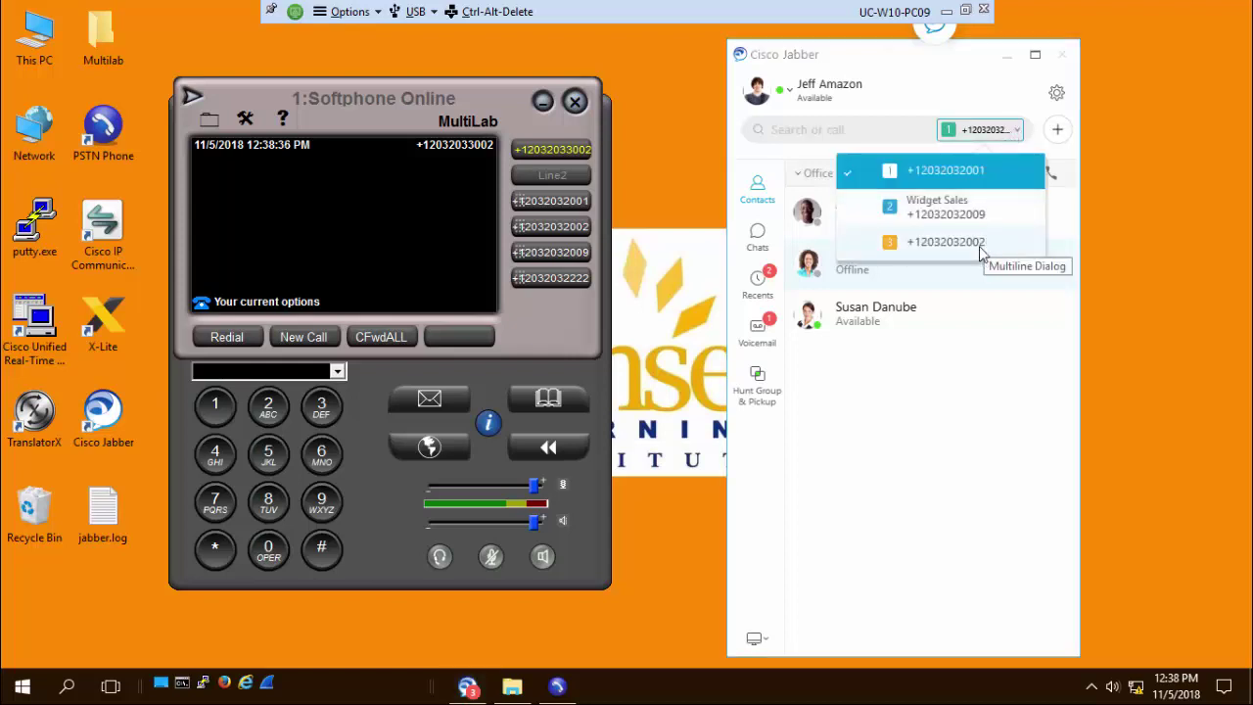
pyautogui.click(980, 247)
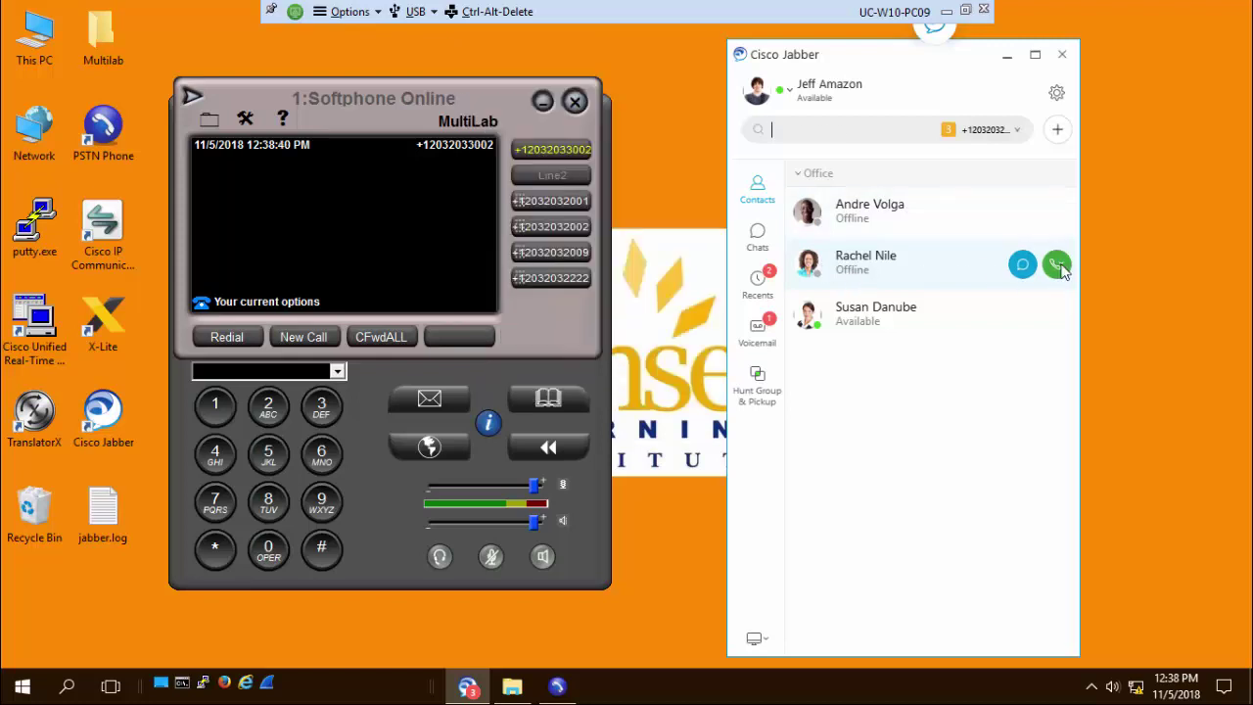
# Call the second contact in the Office group and end the call after checking the caller number on the softphone
pyautogui.click(1057, 265)
pyautogui.click(1080, 292)
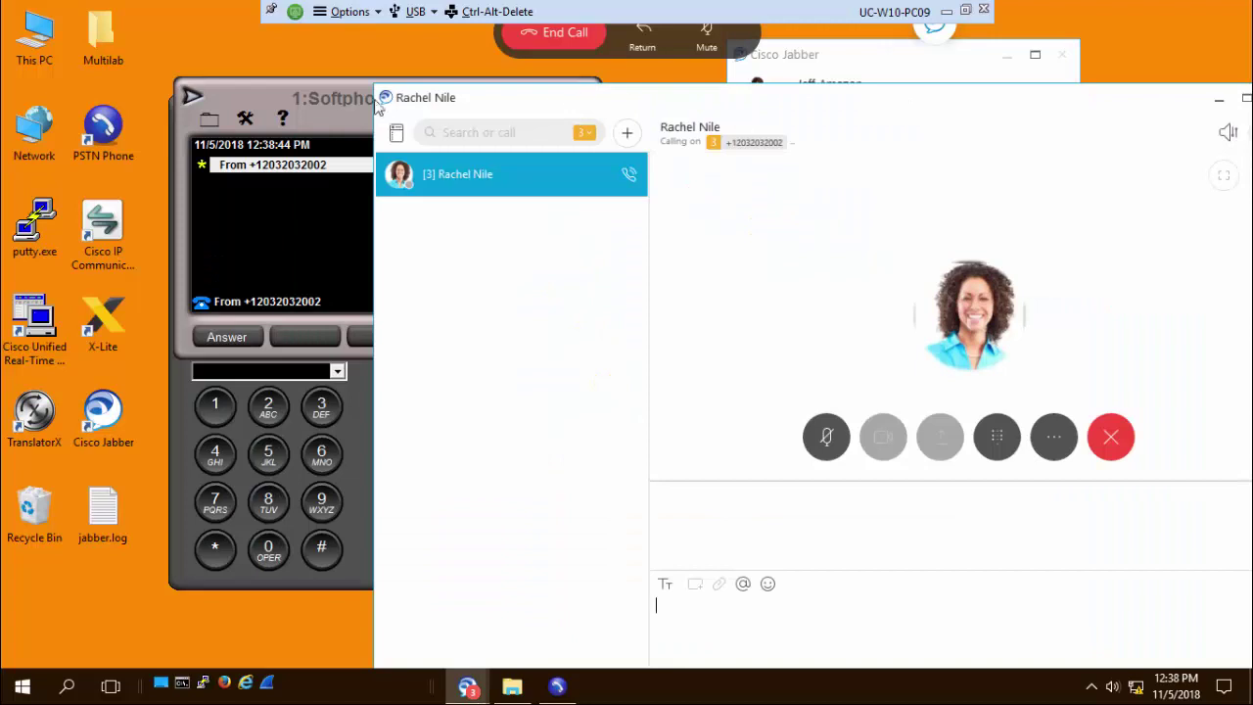
pyautogui.click(338, 112)
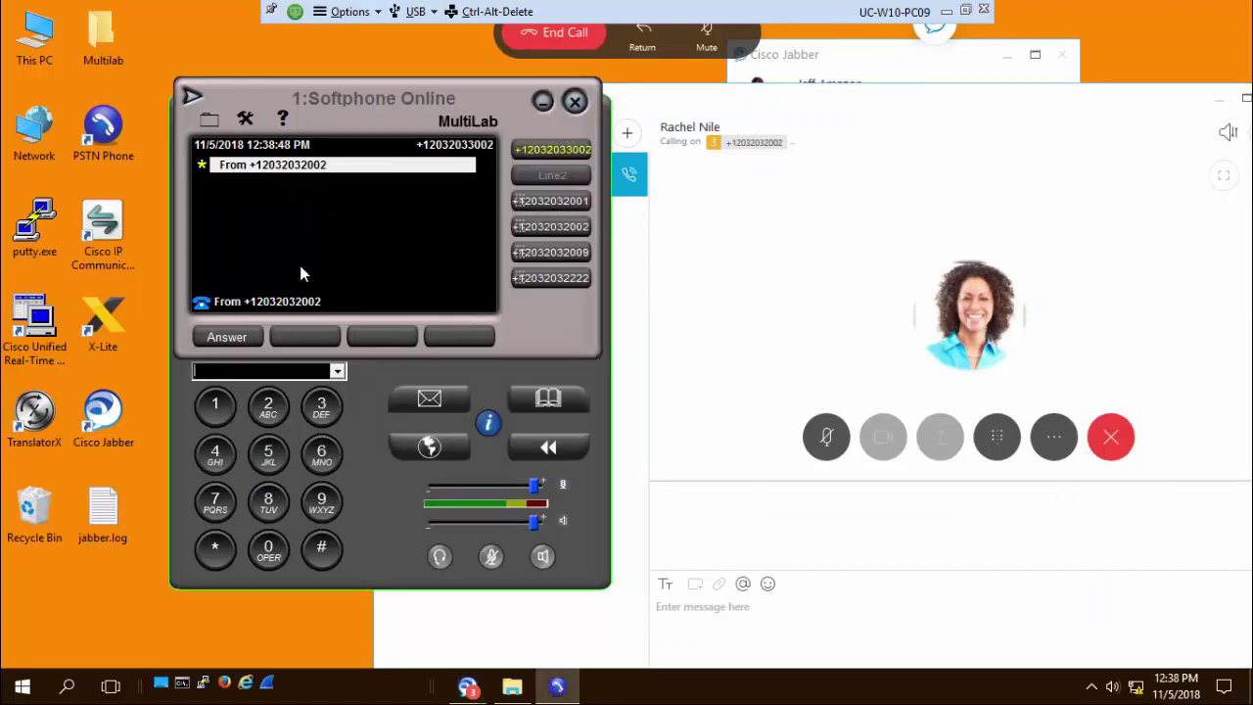
pyautogui.click(1104, 446)
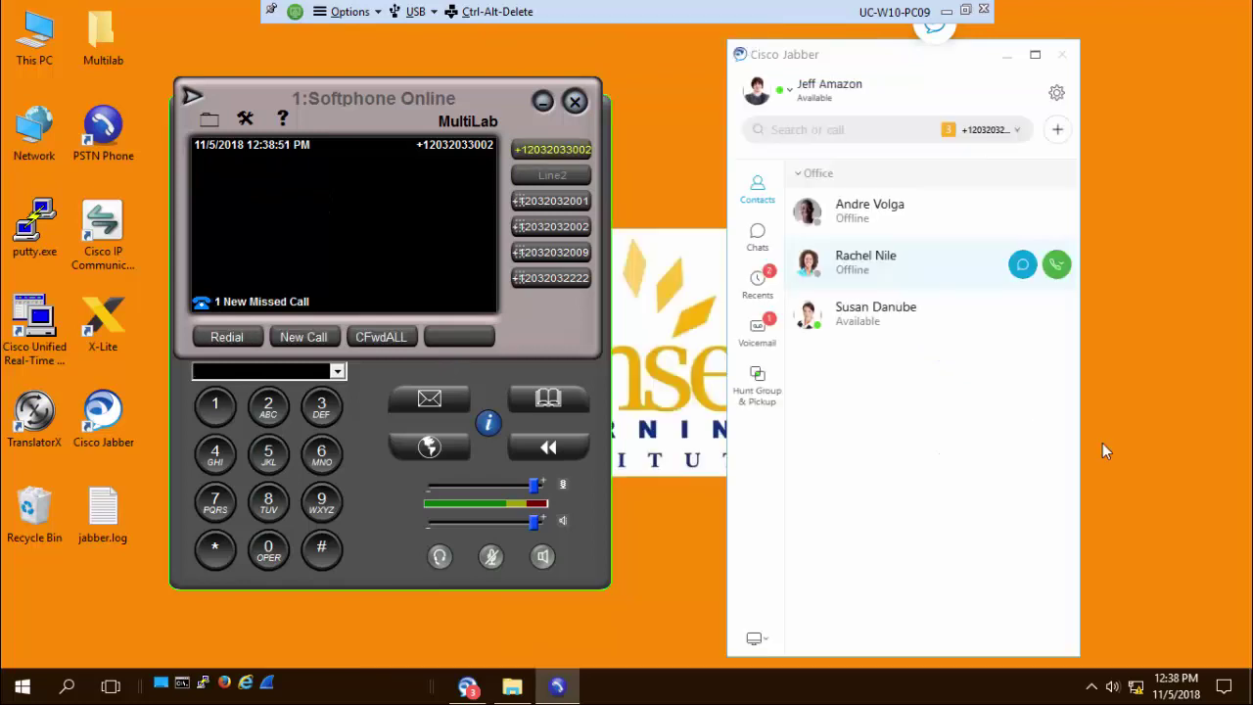
# Set the outgoing calling line to line 2, Widget Sales
pyautogui.click(1014, 131)
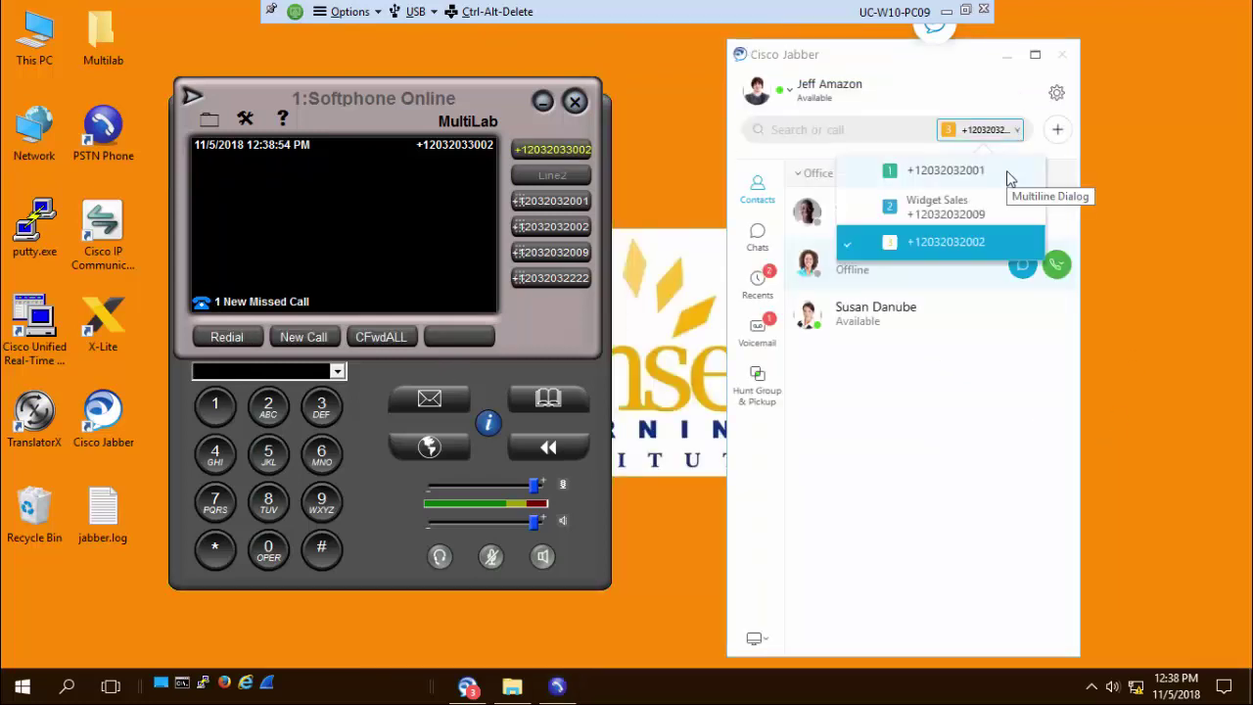
pyautogui.click(975, 211)
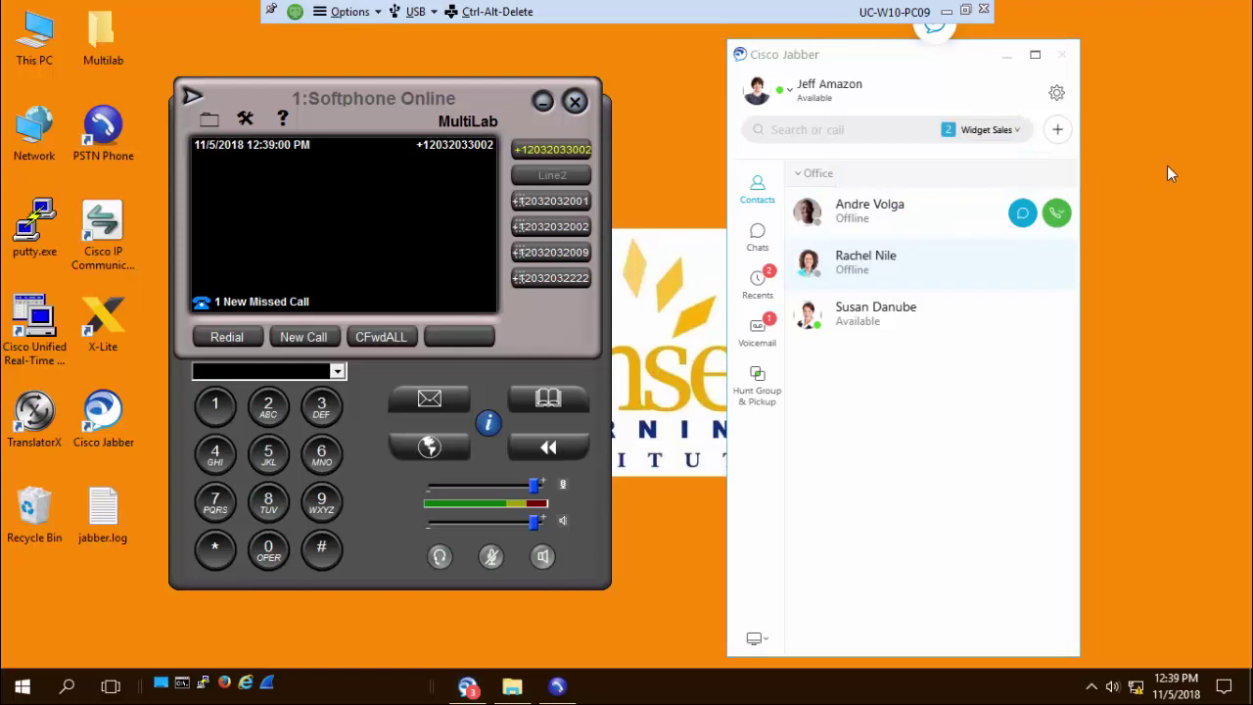
# Call the Widget Sales line from the softphone, answer it in Jabber on UC-W10-PC03, end the call and return to UC-W10-PC09
pyautogui.click(551, 252)
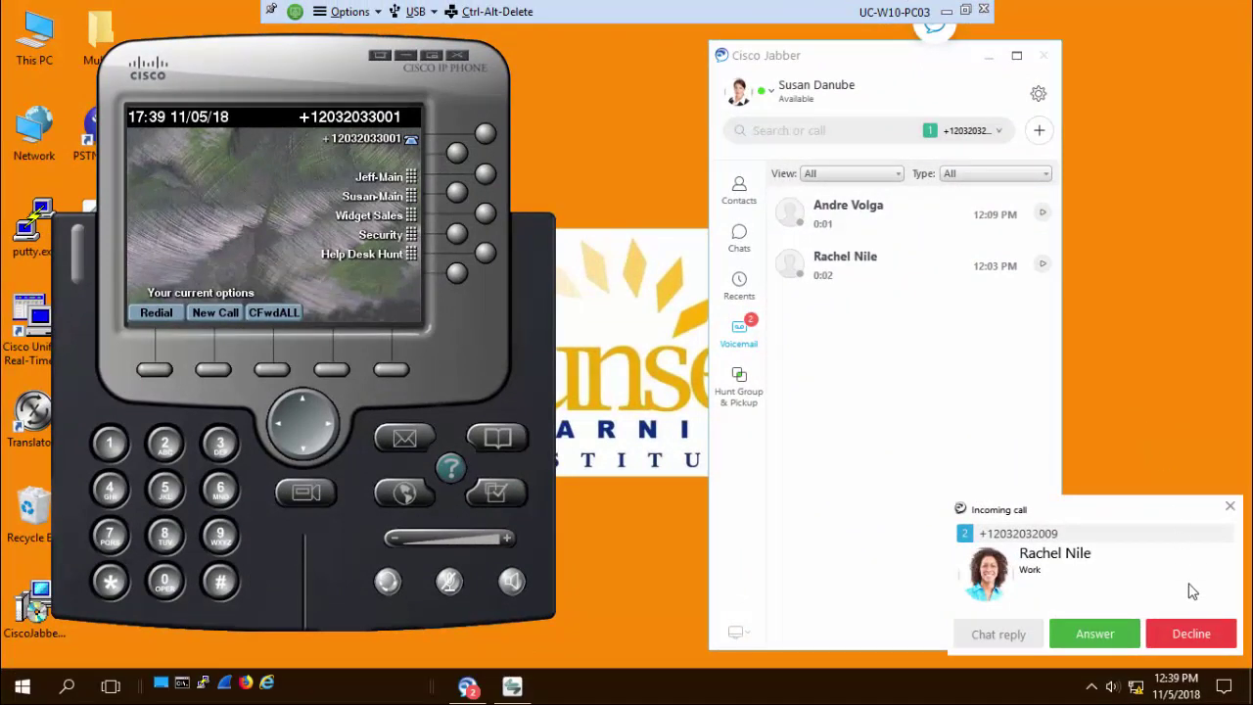
pyautogui.click(1109, 636)
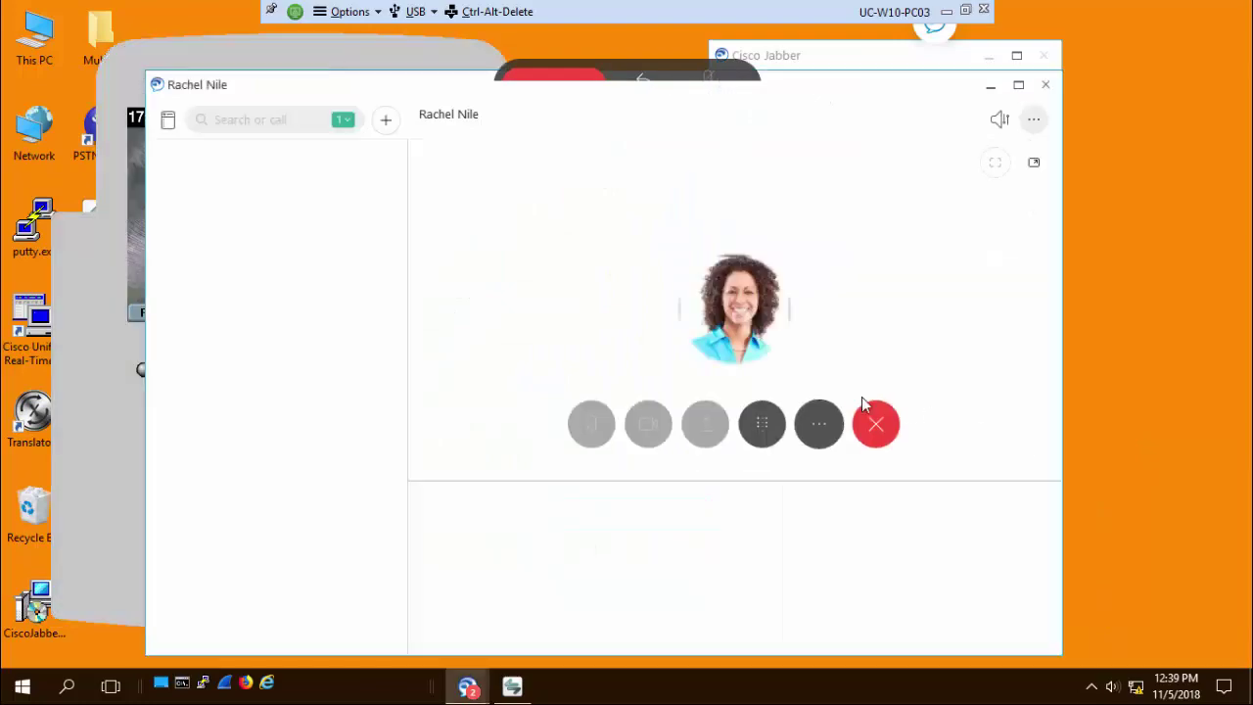
pyautogui.click(887, 437)
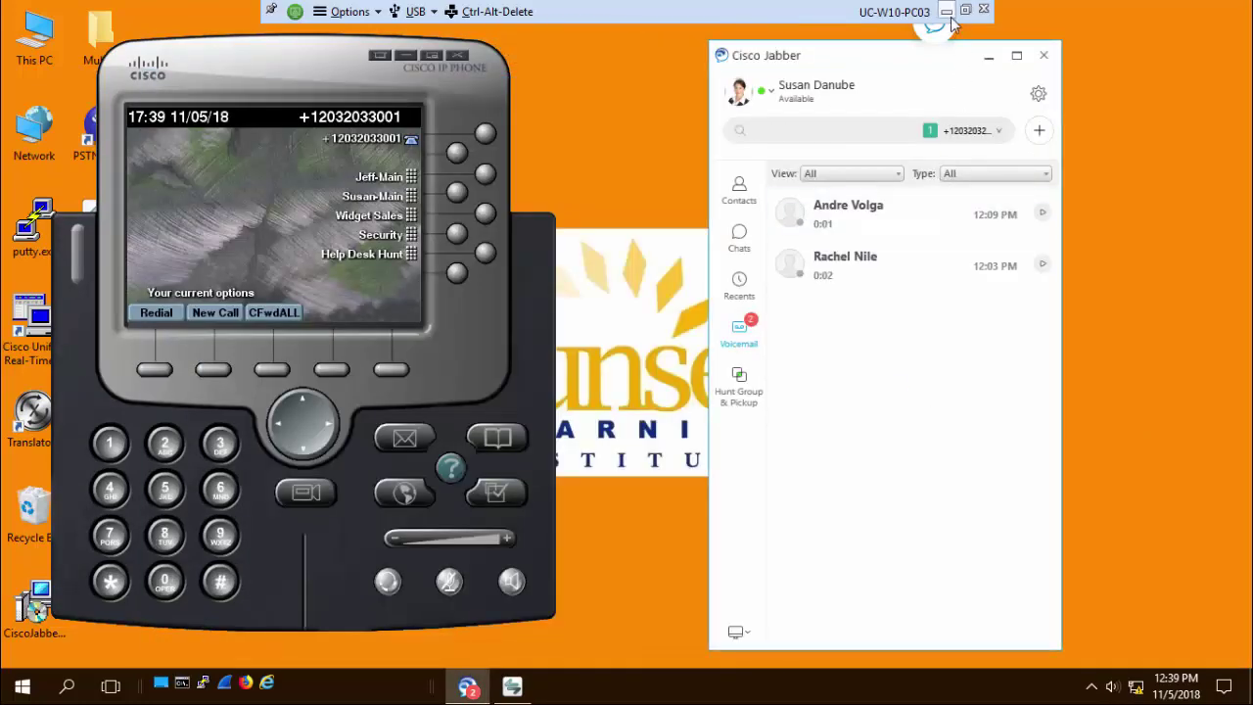
pyautogui.click(946, 11)
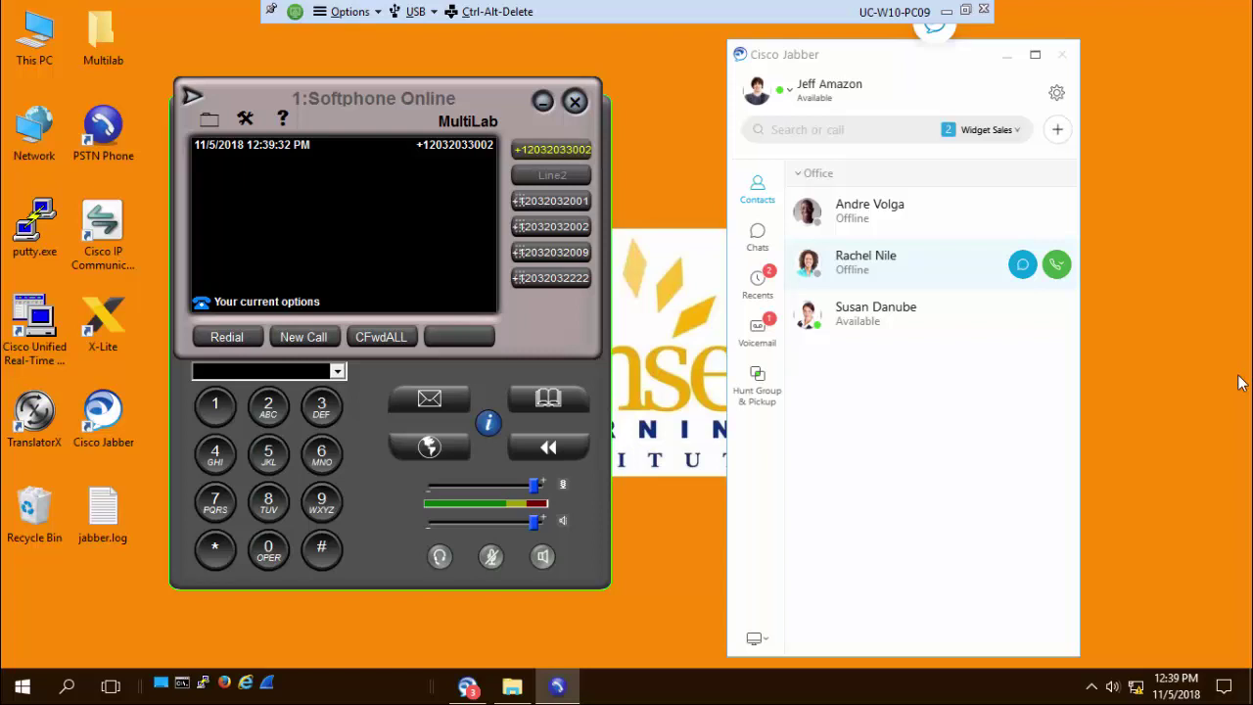
# Change the outgoing calling line to line 1
pyautogui.click(1017, 136)
pyautogui.click(994, 172)
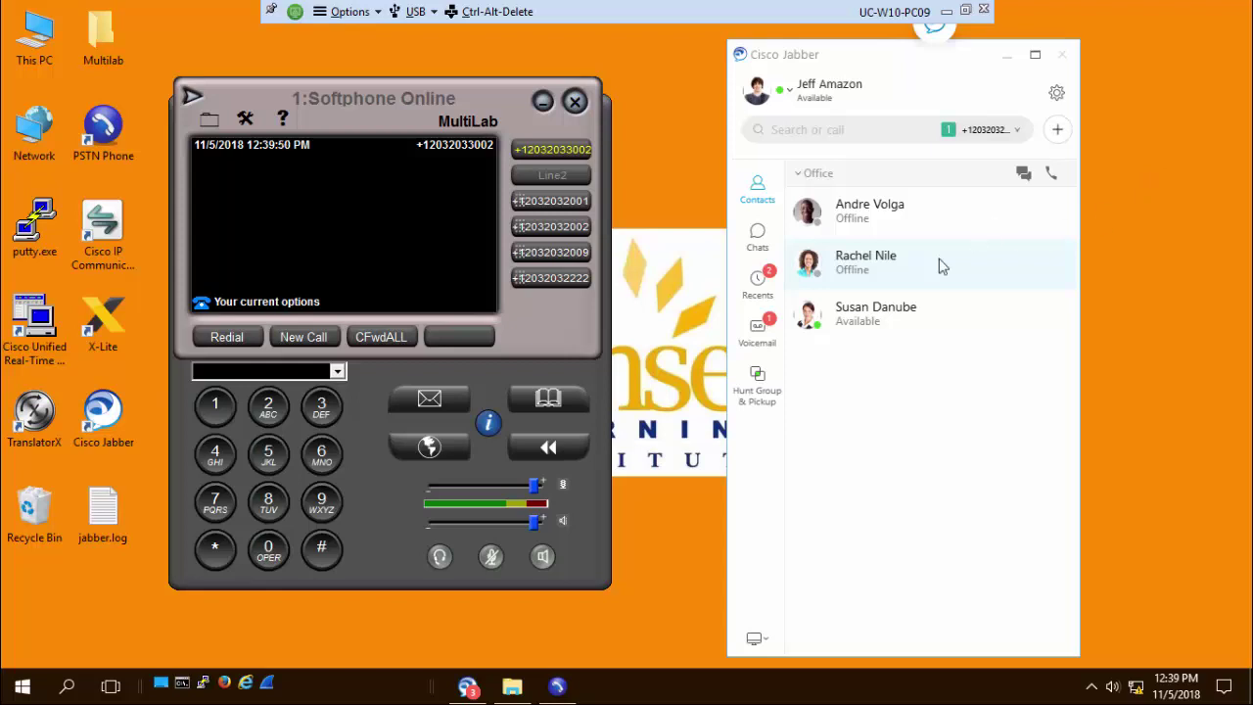
# Review the recent call history with its line numbers and return to the contacts list
pyautogui.click(752, 333)
pyautogui.click(764, 283)
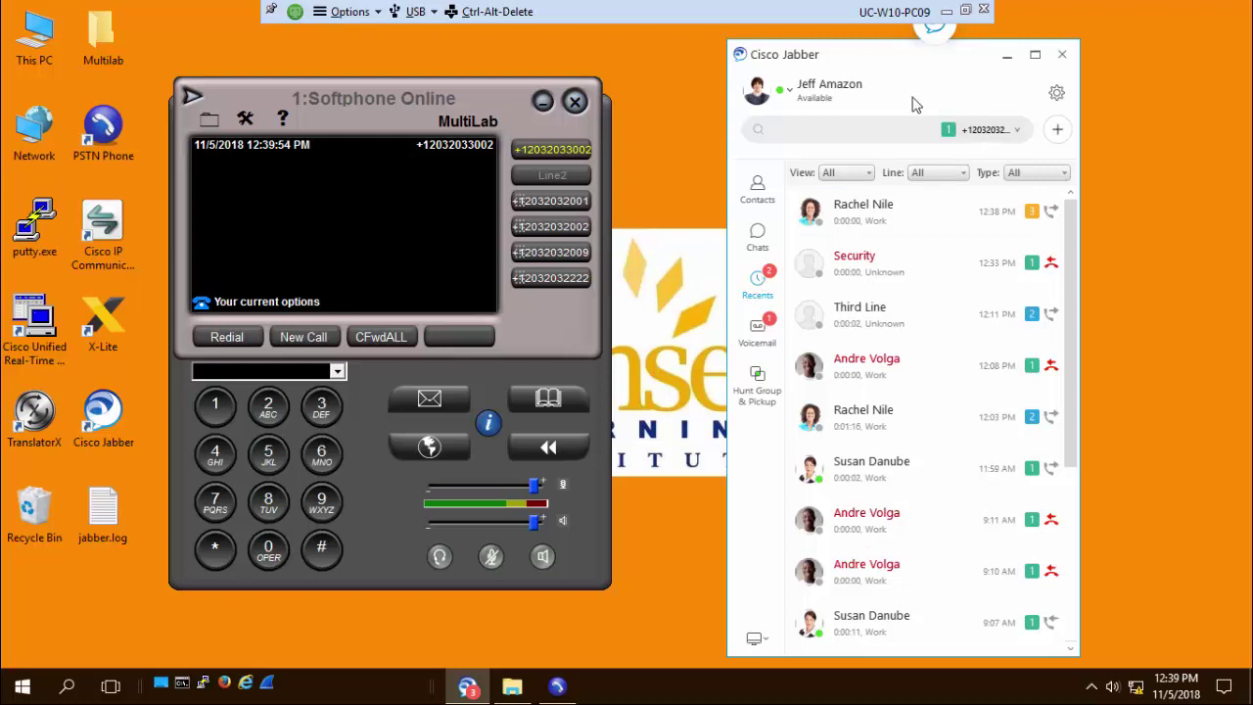
pyautogui.click(757, 188)
pyautogui.click(698, 175)
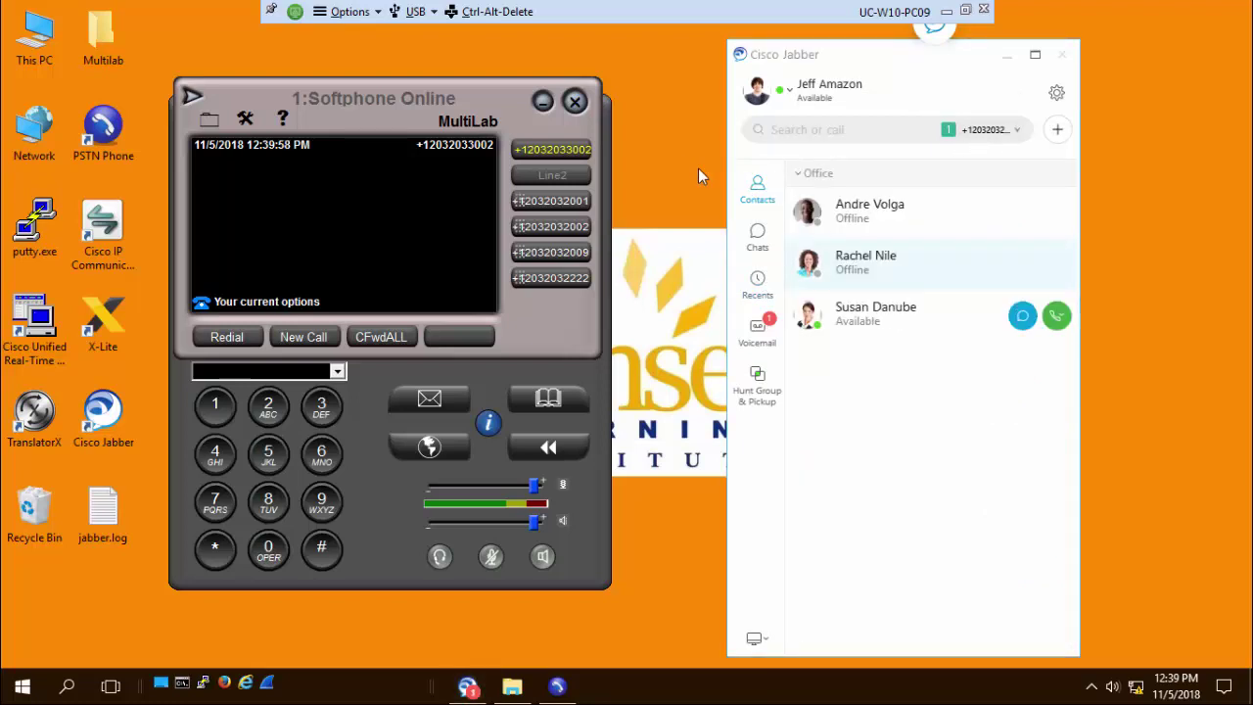